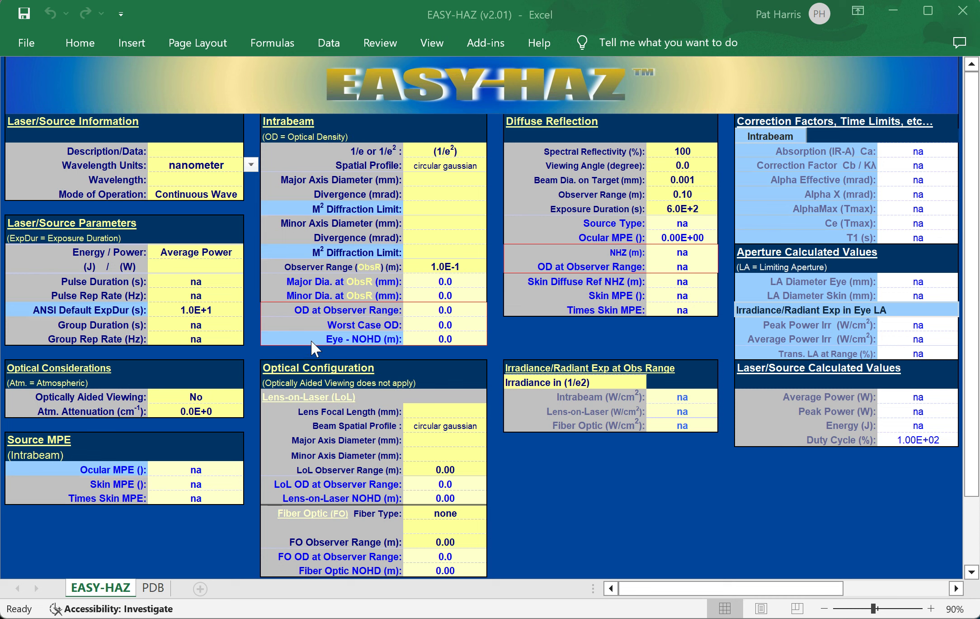
{"action": "left_click", "coordinate": [297, 337]}
{"action": "left_click", "coordinate": [298, 338]}
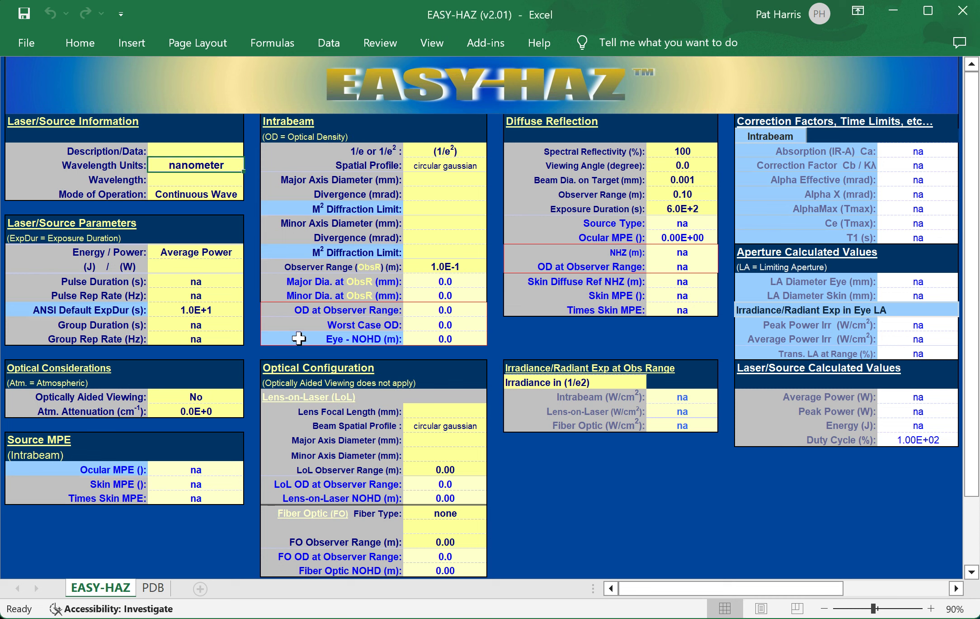
{"action": "left_click", "coordinate": [303, 338]}
Switch to the "Handheld Welders Removers" PowerPoint slide show and turn on the laser pointer over the beam divergence diagram.
{"action": "mouse_move", "coordinate": [673, 617]}
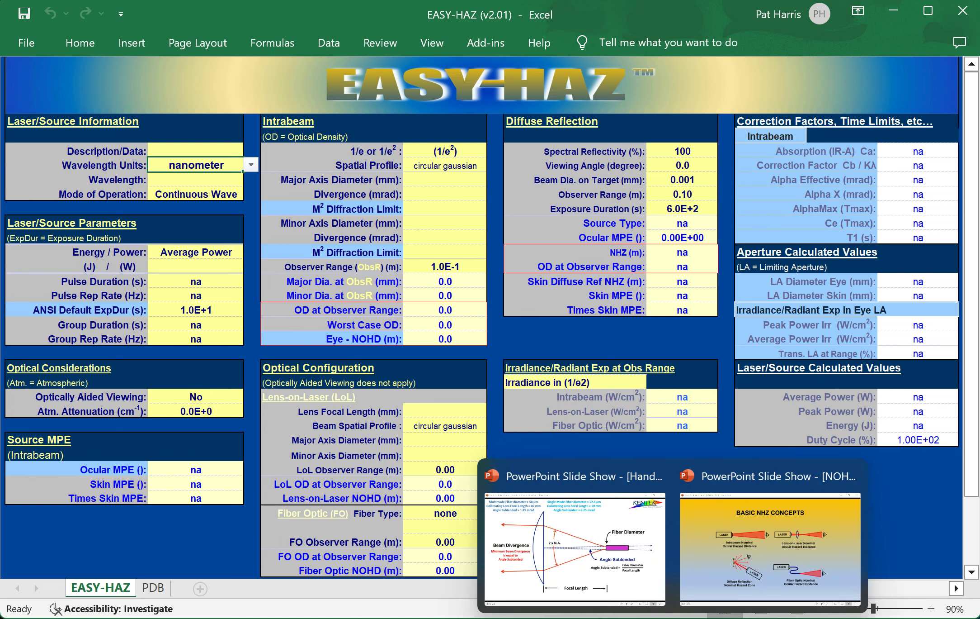
{"action": "left_click", "coordinate": [626, 561]}
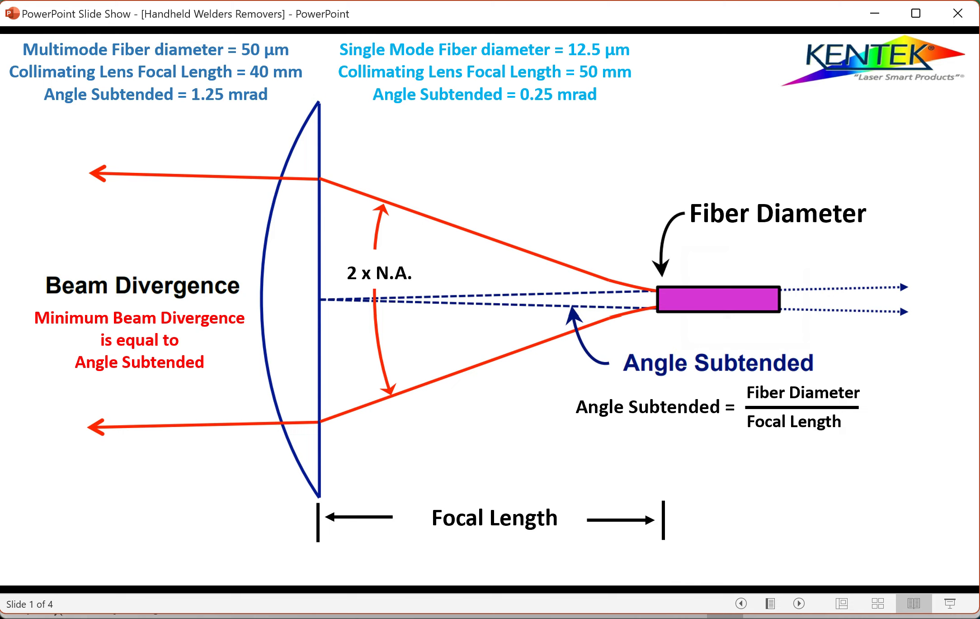
{"action": "key", "text": "ctrl+l"}
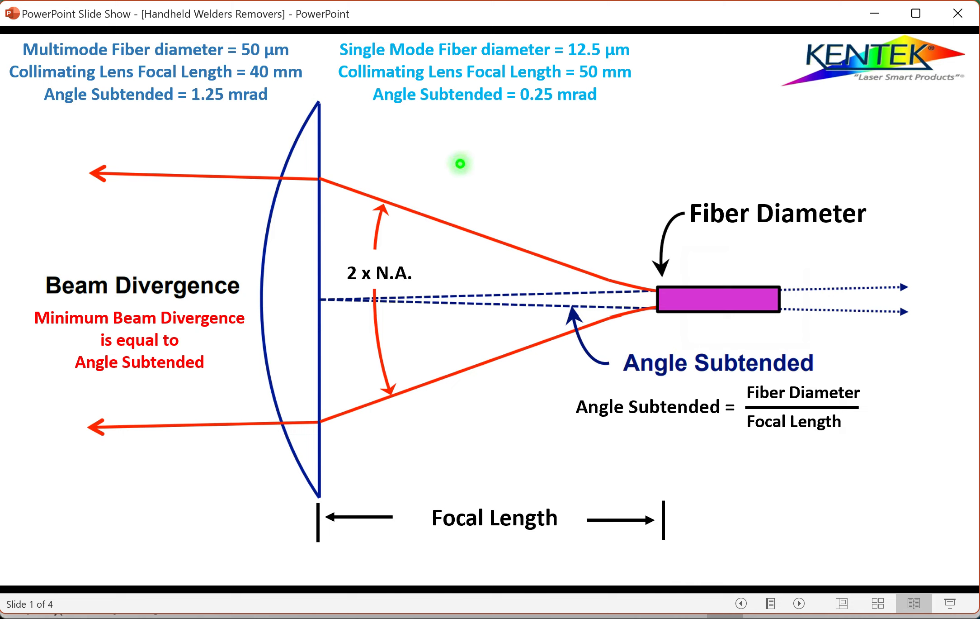
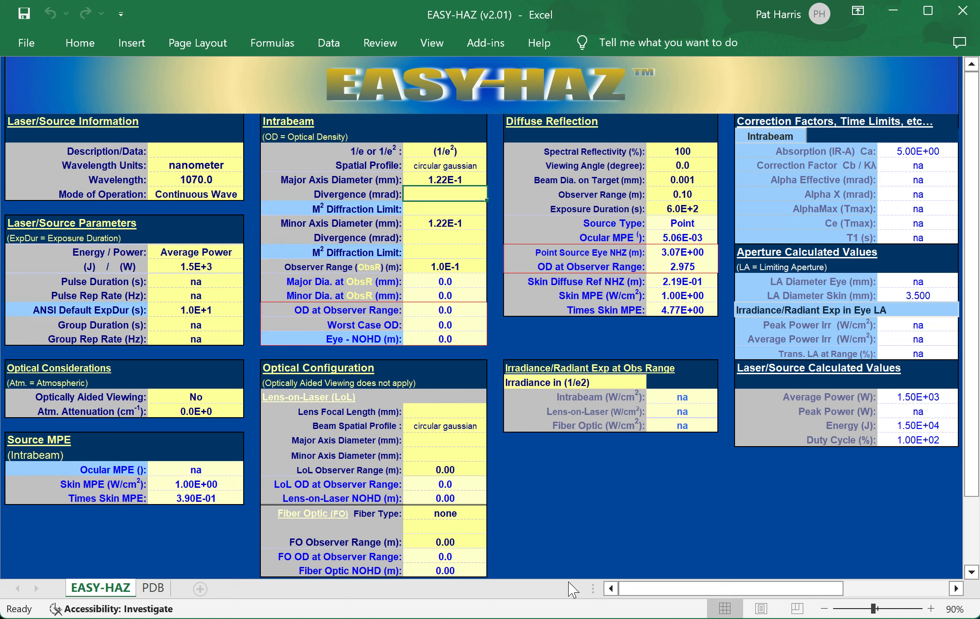
Switch to Microsoft Edge and review the TWI paper on spot size and laser quality through its laser comparison table on page 5.
{"action": "left_click", "coordinate": [590, 611]}
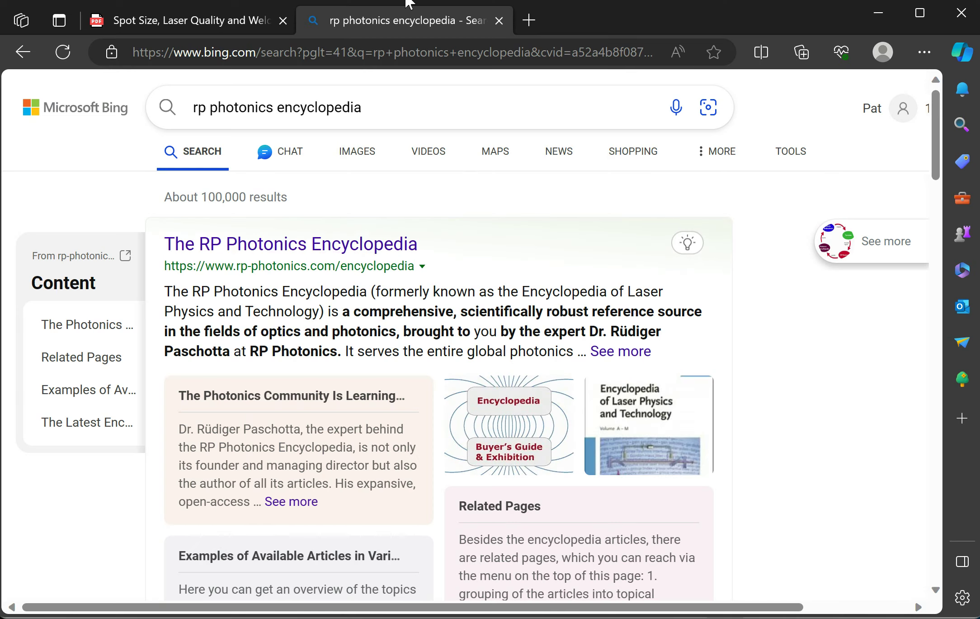
{"action": "left_click", "coordinate": [182, 20]}
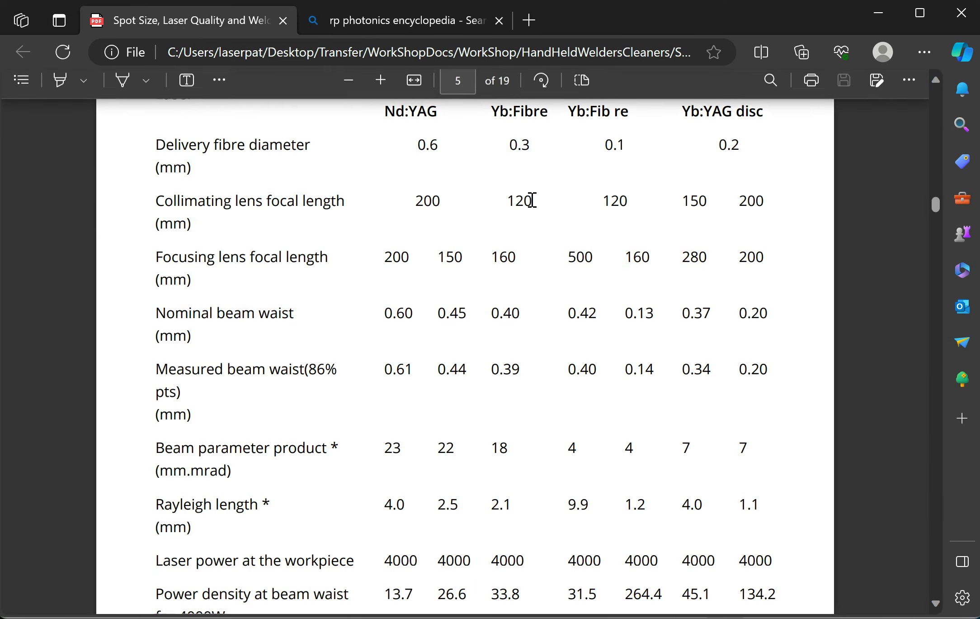
{"action": "scroll", "coordinate": [529, 217], "scroll_direction": "up", "scroll_amount": 20}
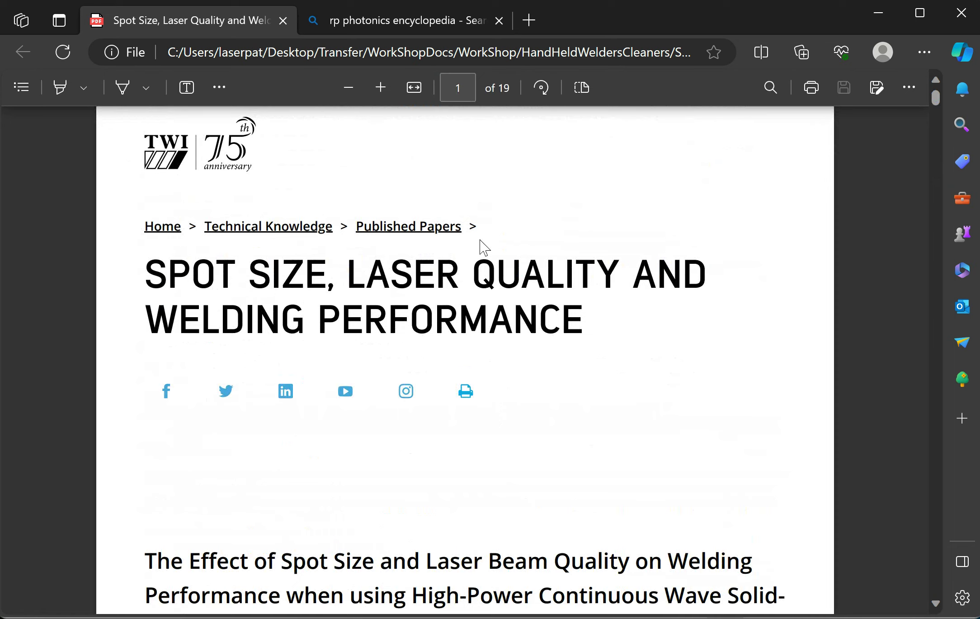
{"action": "scroll", "coordinate": [480, 247], "scroll_direction": "down", "scroll_amount": 3}
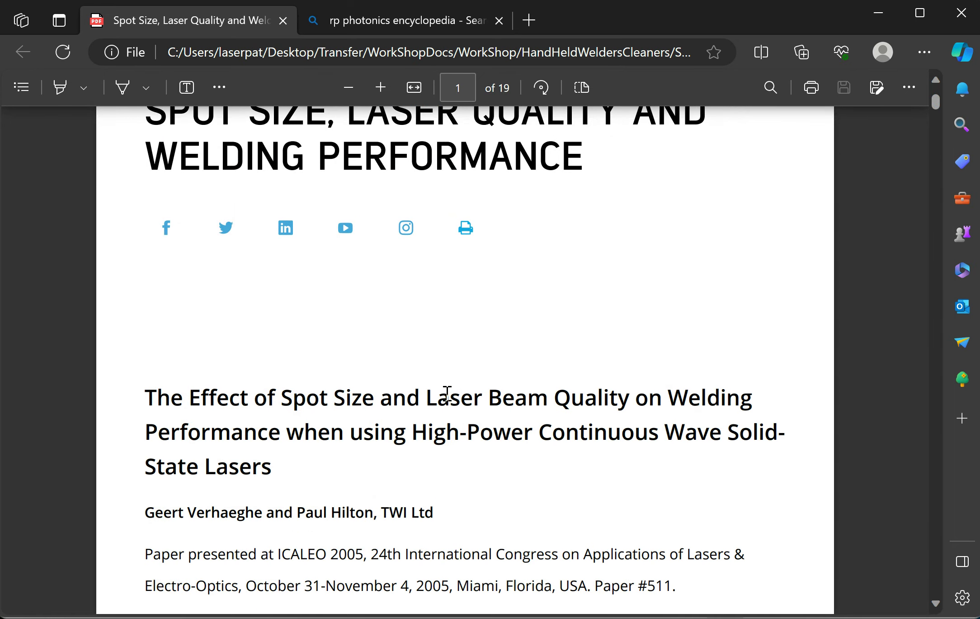
{"action": "scroll", "coordinate": [430, 399], "scroll_direction": "down", "scroll_amount": 3}
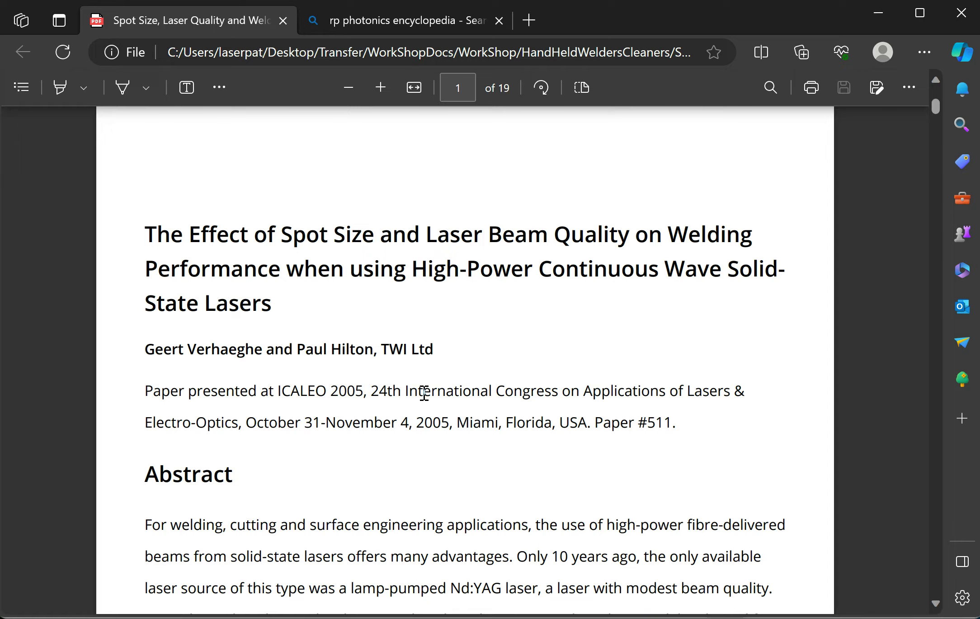
{"action": "scroll", "coordinate": [425, 390], "scroll_direction": "down", "scroll_amount": 20}
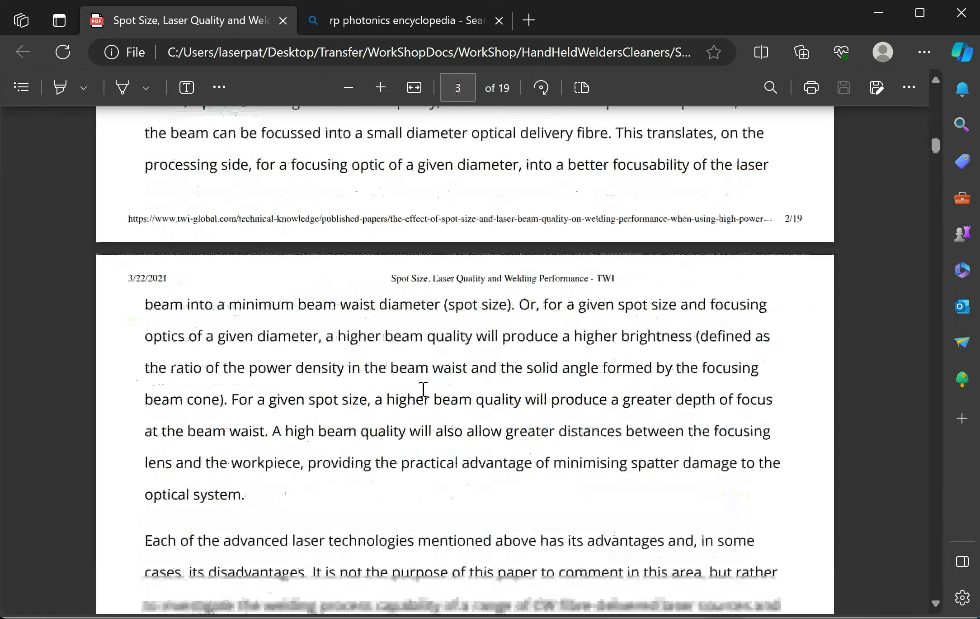
{"action": "scroll", "coordinate": [419, 382], "scroll_direction": "down", "scroll_amount": 20}
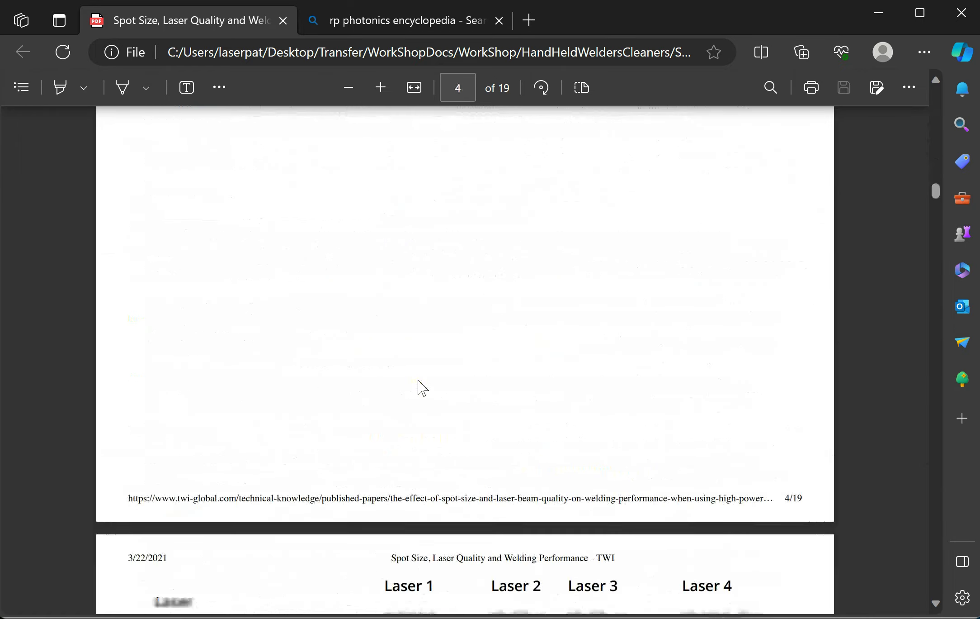
{"action": "scroll", "coordinate": [421, 388], "scroll_direction": "down", "scroll_amount": 4}
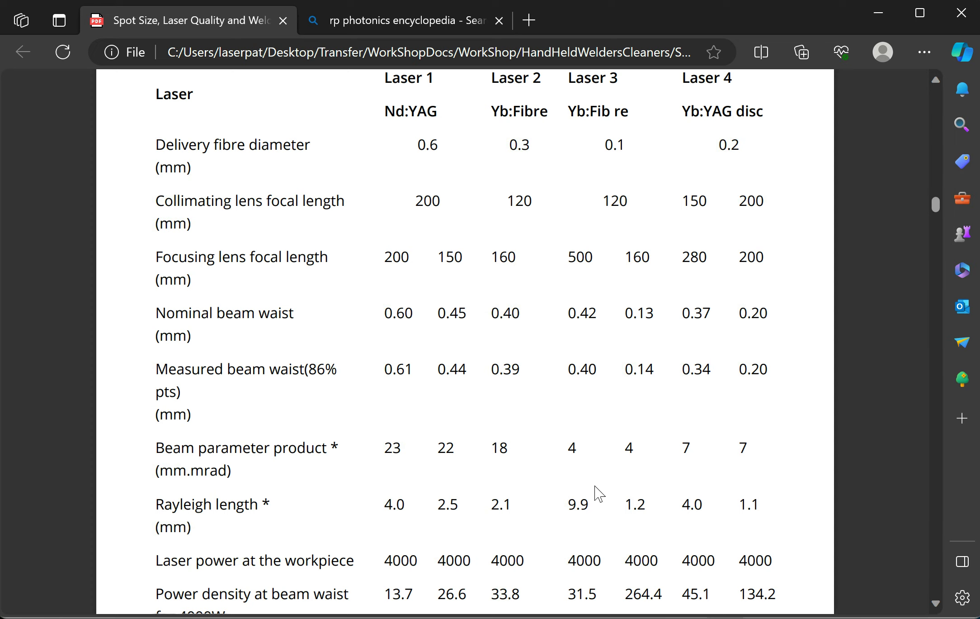
Open the RP Photonics Encyclopedia from the search results and list its articles on keywords beginning with B.
{"action": "left_click", "coordinate": [372, 19]}
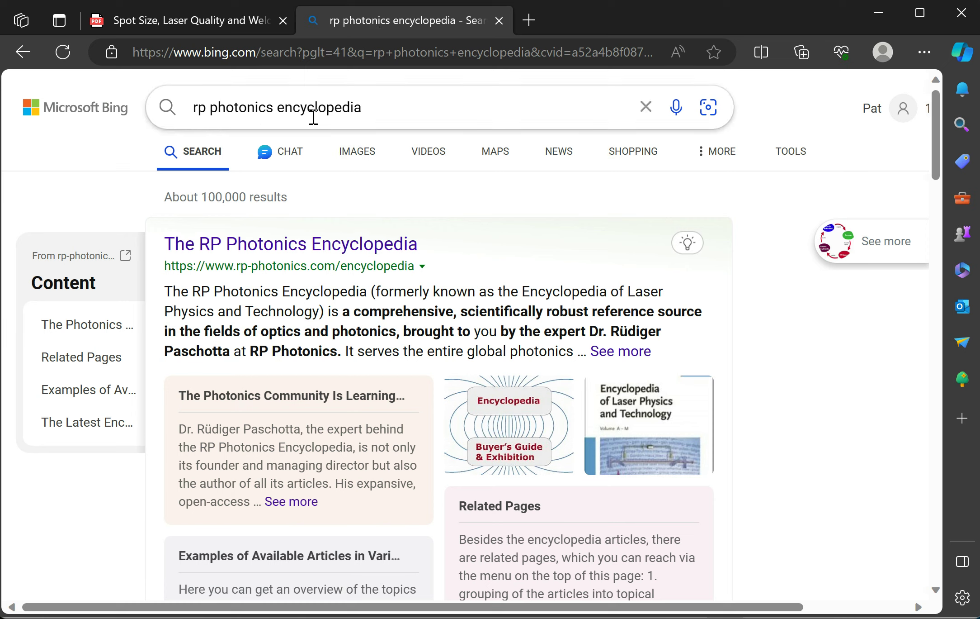
{"action": "left_click", "coordinate": [277, 246]}
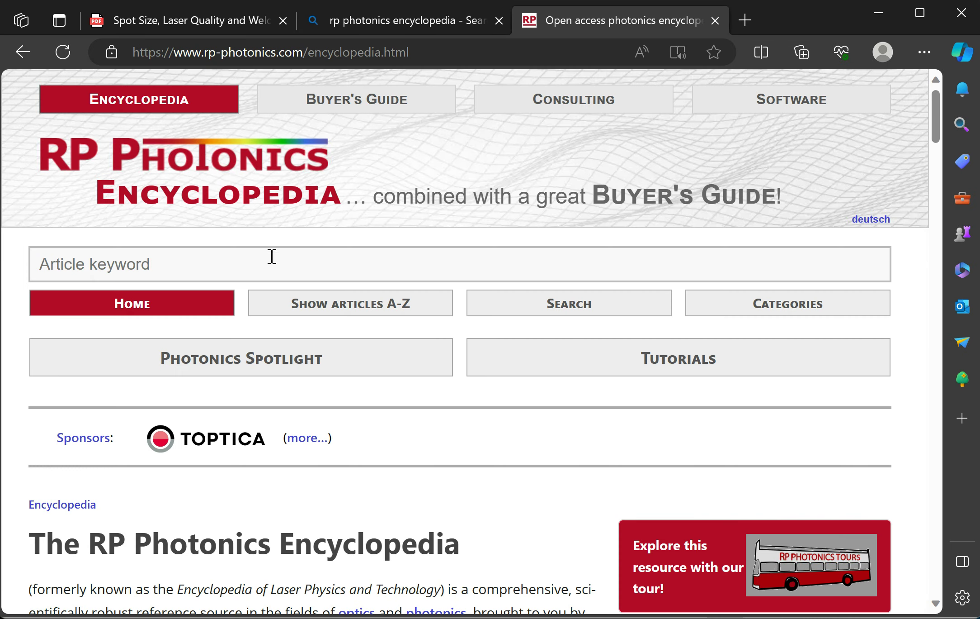
{"action": "left_click", "coordinate": [315, 304]}
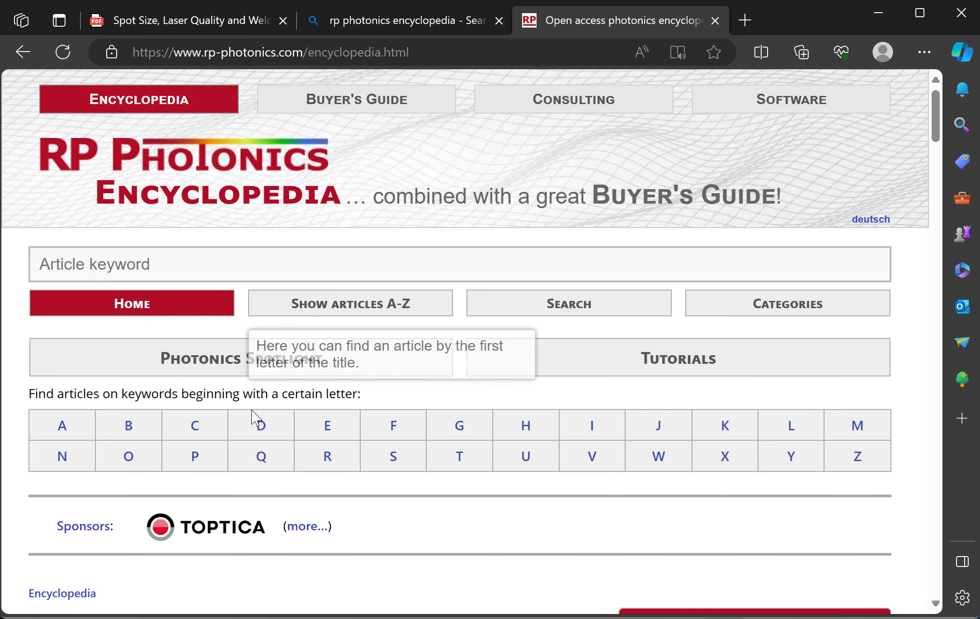
{"action": "left_click", "coordinate": [139, 433]}
Open the "beam parameter product" article and go to its Beam Quality Calculations form.
{"action": "scroll", "coordinate": [267, 373], "scroll_direction": "down", "scroll_amount": 15}
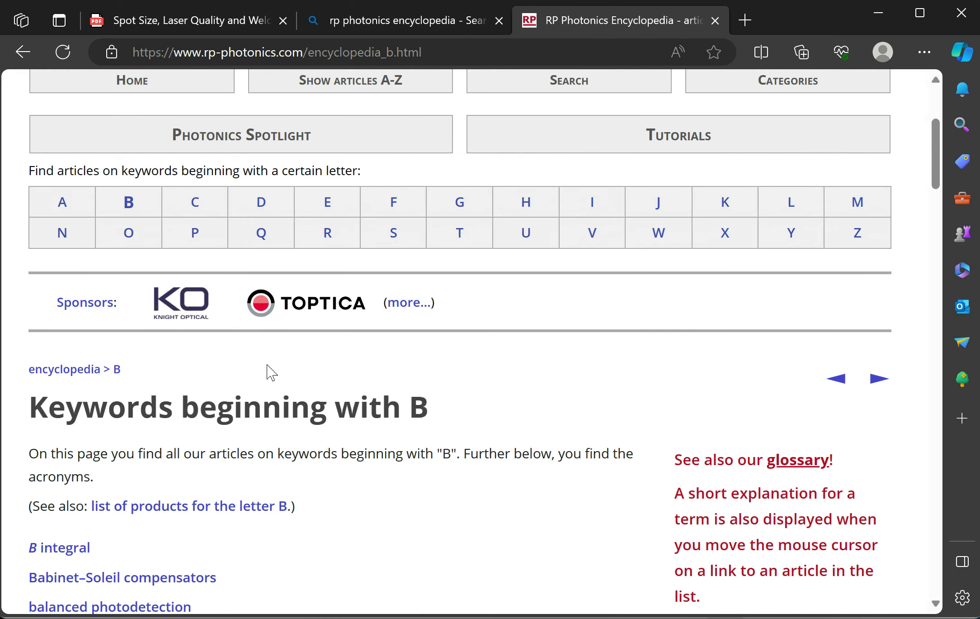
{"action": "scroll", "coordinate": [264, 360], "scroll_direction": "down", "scroll_amount": 5}
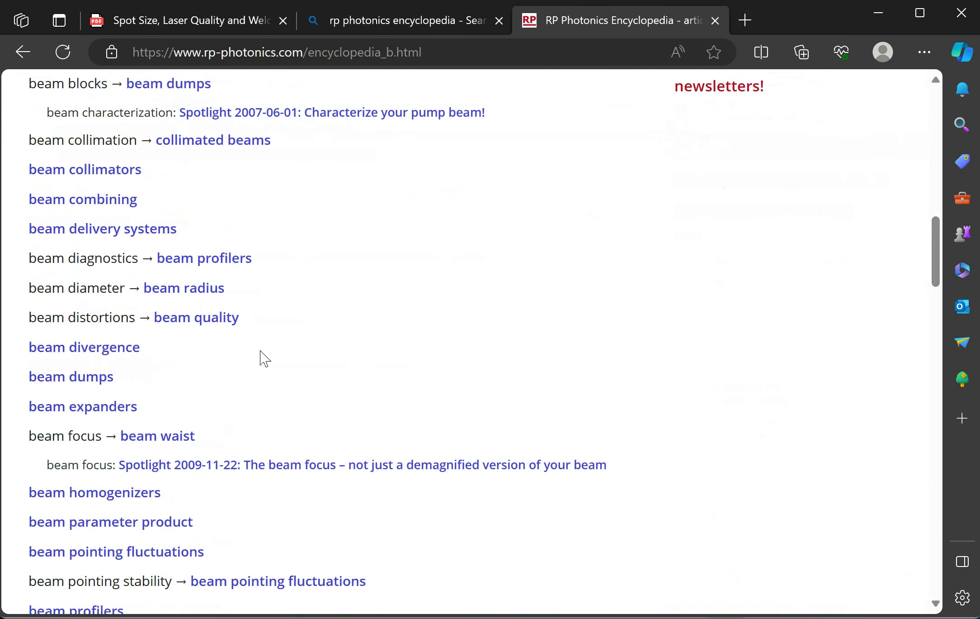
{"action": "left_click", "coordinate": [103, 445]}
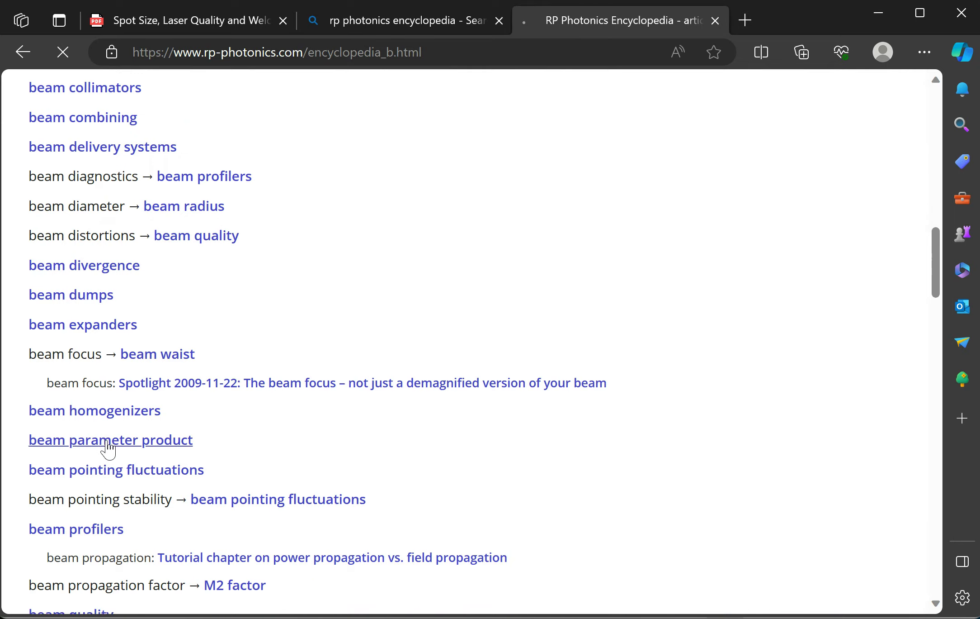
{"action": "scroll", "coordinate": [407, 312], "scroll_direction": "down", "scroll_amount": 15}
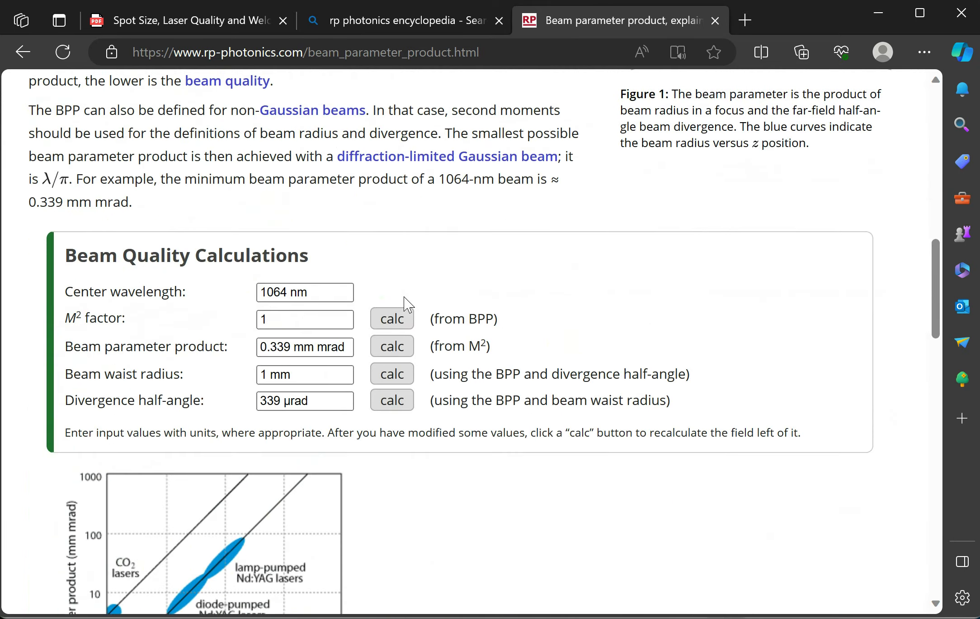
Calculate the M² factor from a center wavelength of 1070 nm and a beam parameter product of 1.75 mm mrad.
{"action": "left_click", "coordinate": [286, 289]}
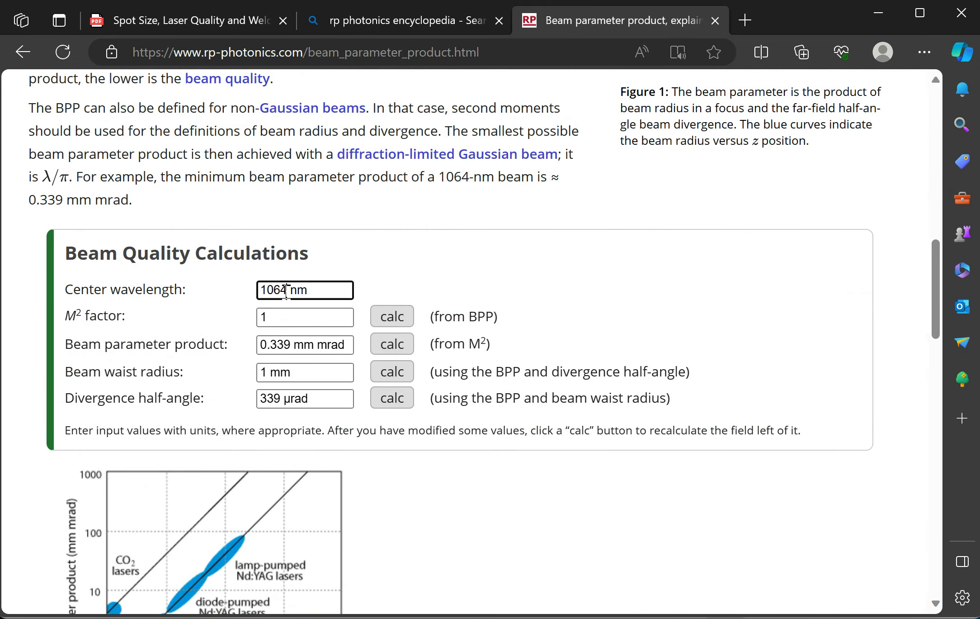
{"action": "key", "text": "BackSpace"}
{"action": "key", "text": "BackSpace"}
{"action": "type", "text": "70"}
{"action": "left_click_drag", "start_coordinate": [290, 345], "coordinate": [250, 349]}
{"action": "type", "text": "1.75"}
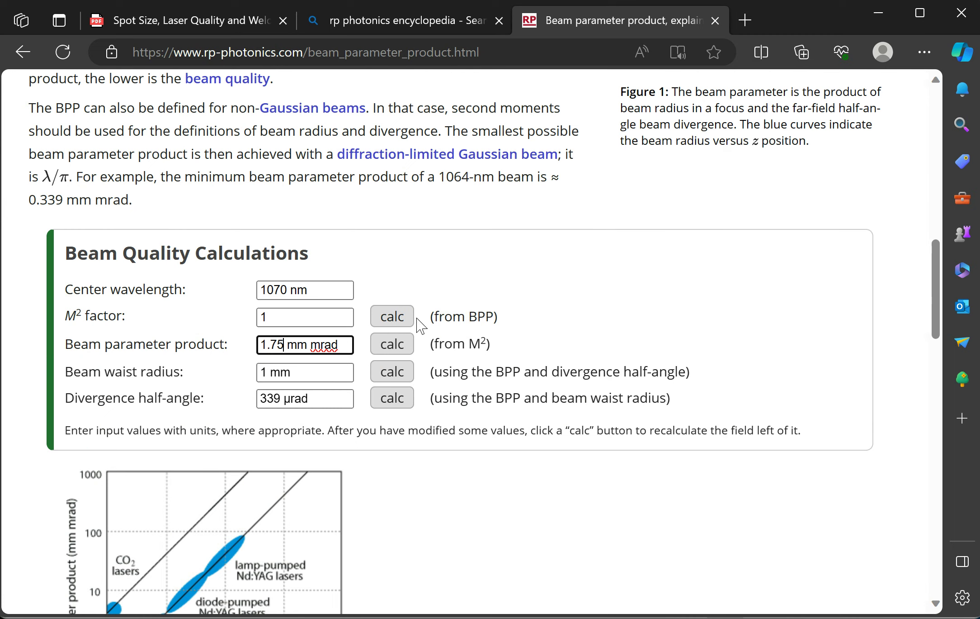
{"action": "left_click", "coordinate": [391, 318]}
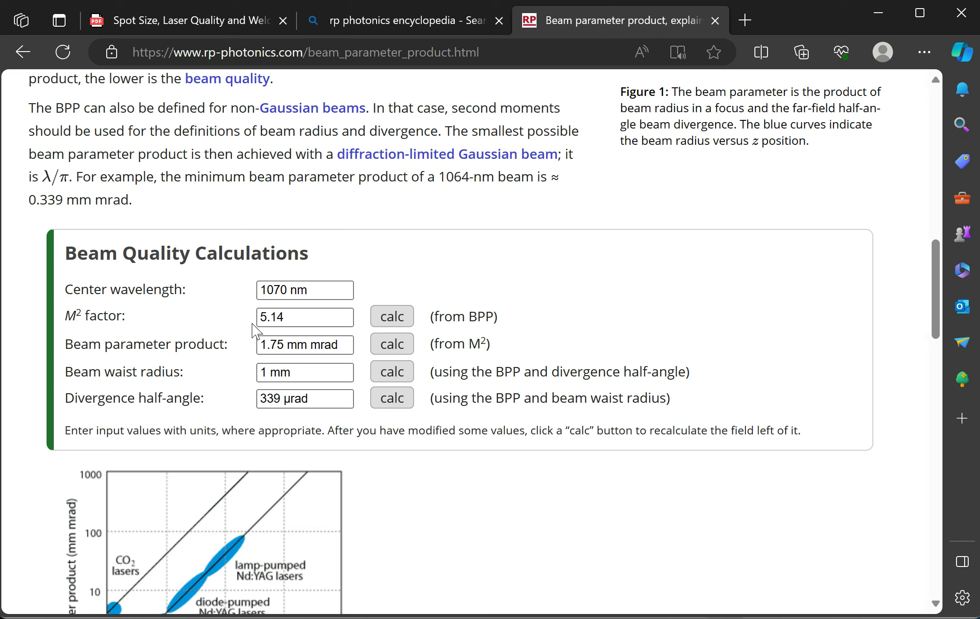
Recalculate the M² factor for a beam parameter product of 1.5 mm mrad, and again for 1.75 mm mrad.
{"action": "left_click", "coordinate": [274, 345]}
{"action": "key", "text": "BackSpace"}
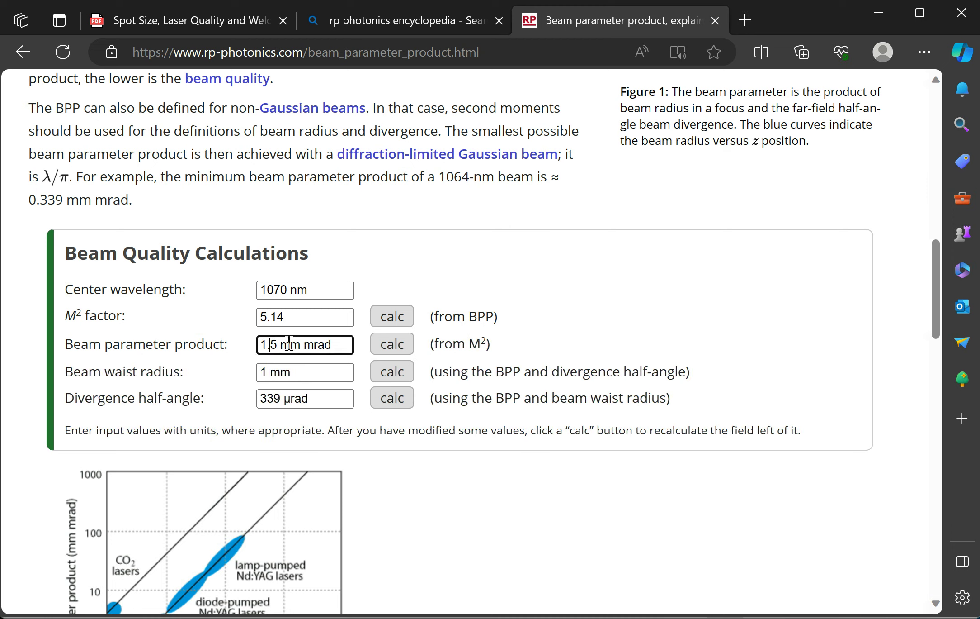
{"action": "left_click", "coordinate": [384, 319]}
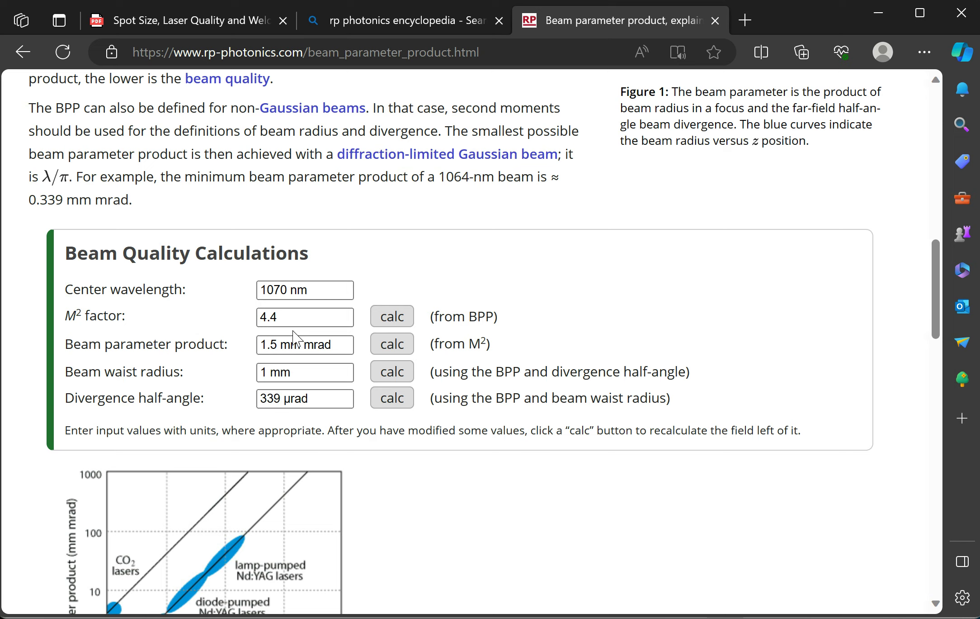
{"action": "left_click", "coordinate": [275, 345]}
{"action": "type", "text": "7"}
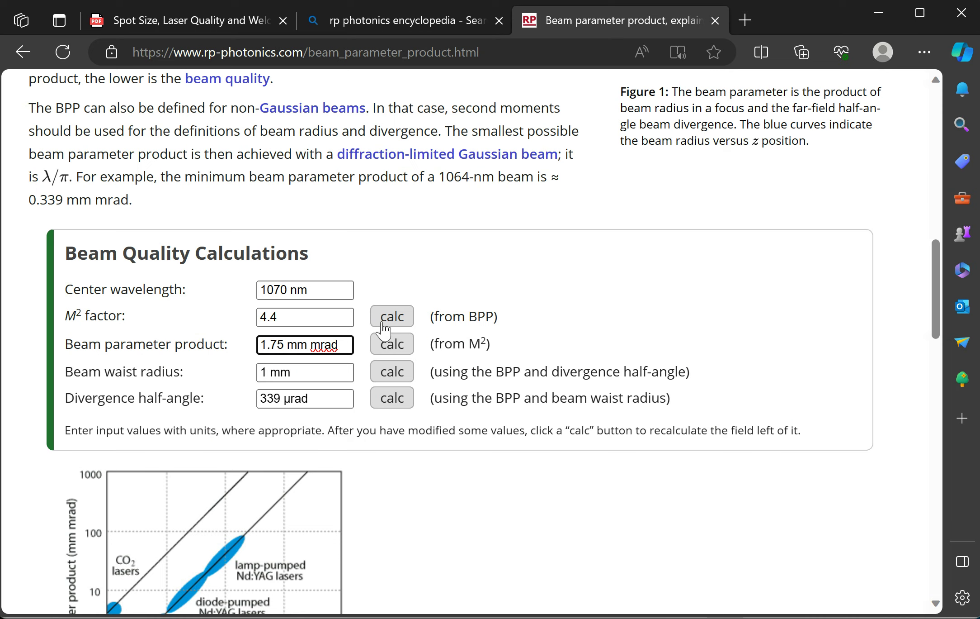
{"action": "left_click_drag", "start_coordinate": [388, 319], "coordinate": [394, 319]}
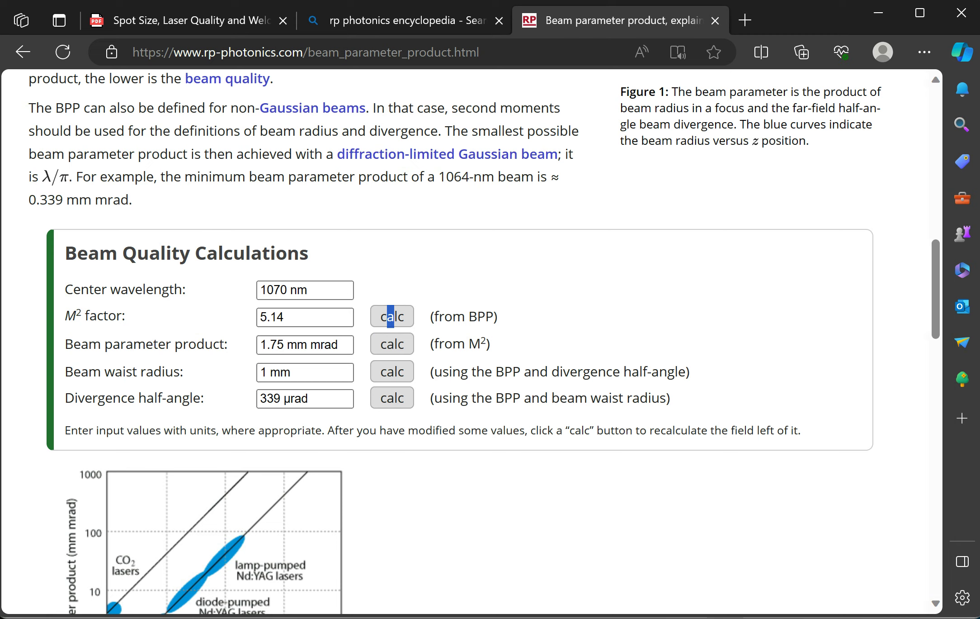
Switch to the EASY-HAZ workbook in Excel and set the major axis M² Diffraction Limit to 5.1.
{"action": "key", "text": "alt+Tab"}
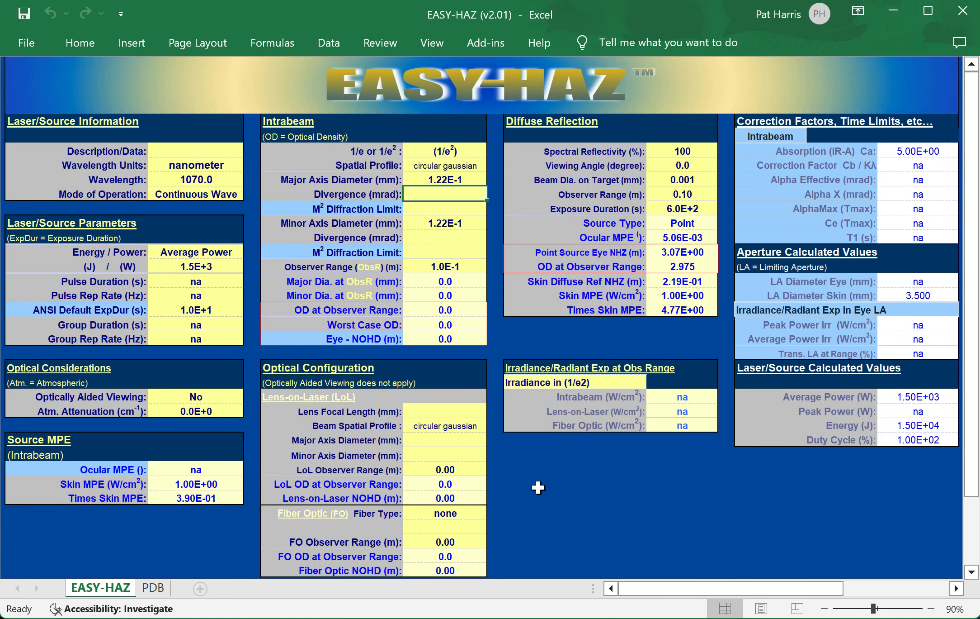
{"action": "key", "text": "Down"}
{"action": "type", "text": "5.1"}
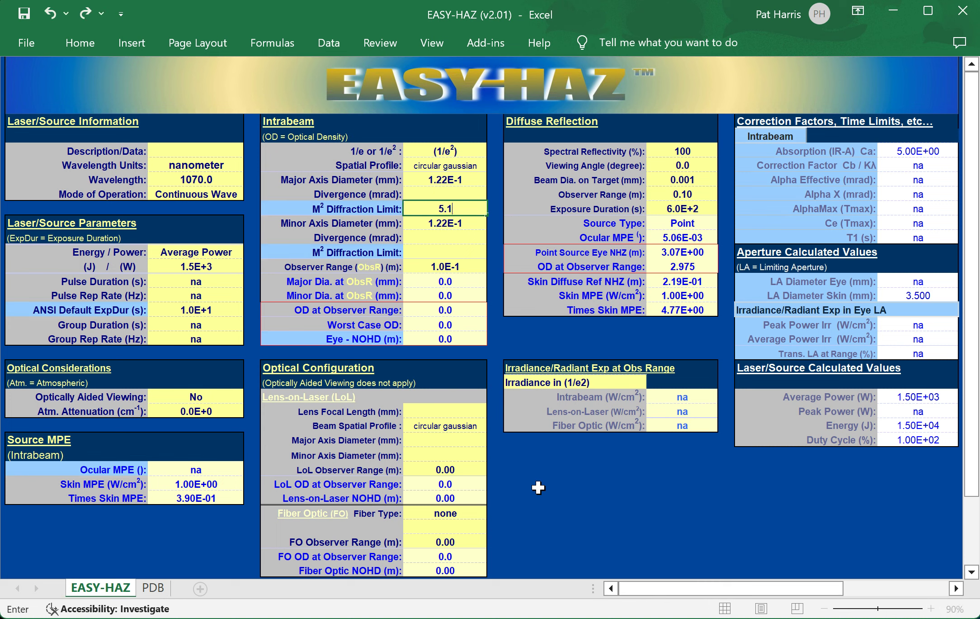
{"action": "key", "text": "Return"}
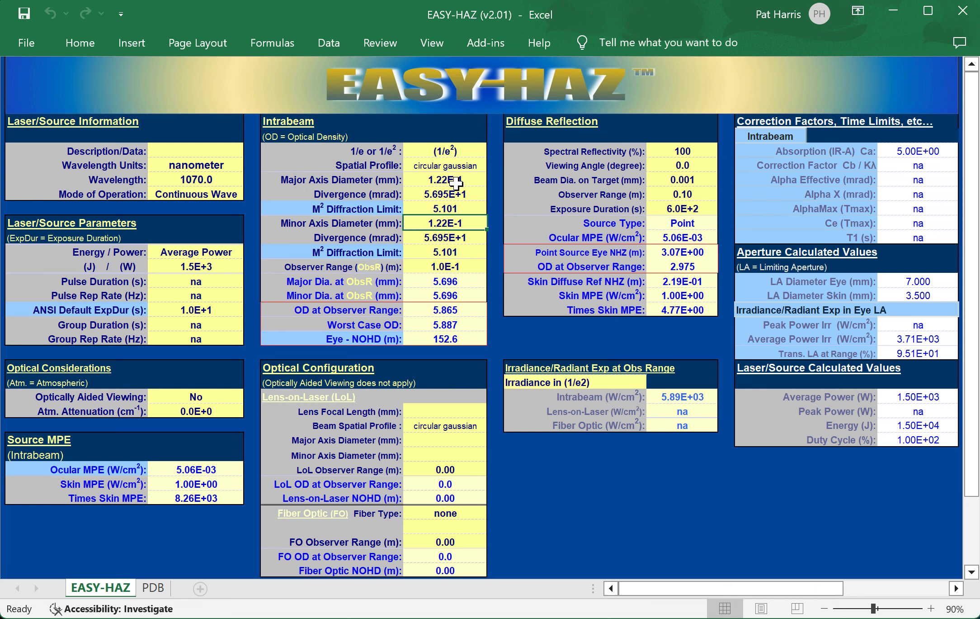
Switch to the "Handheld Welders Removers" slide show and go back to the "Diameter of Focused Beam" slide to check the focal length.
{"action": "mouse_move", "coordinate": [673, 617]}
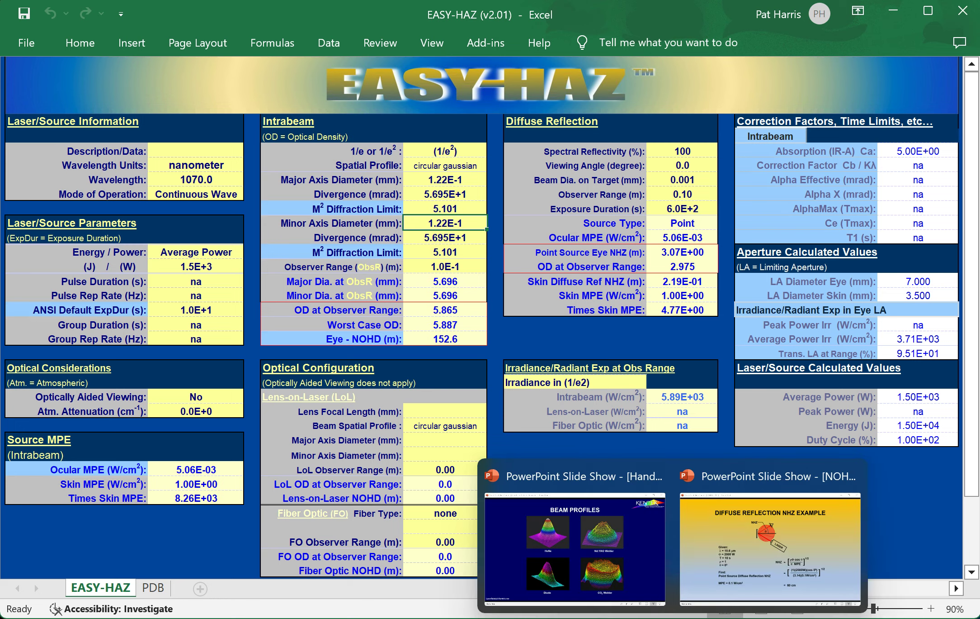
{"action": "left_click", "coordinate": [624, 534]}
{"action": "key", "text": "Left"}
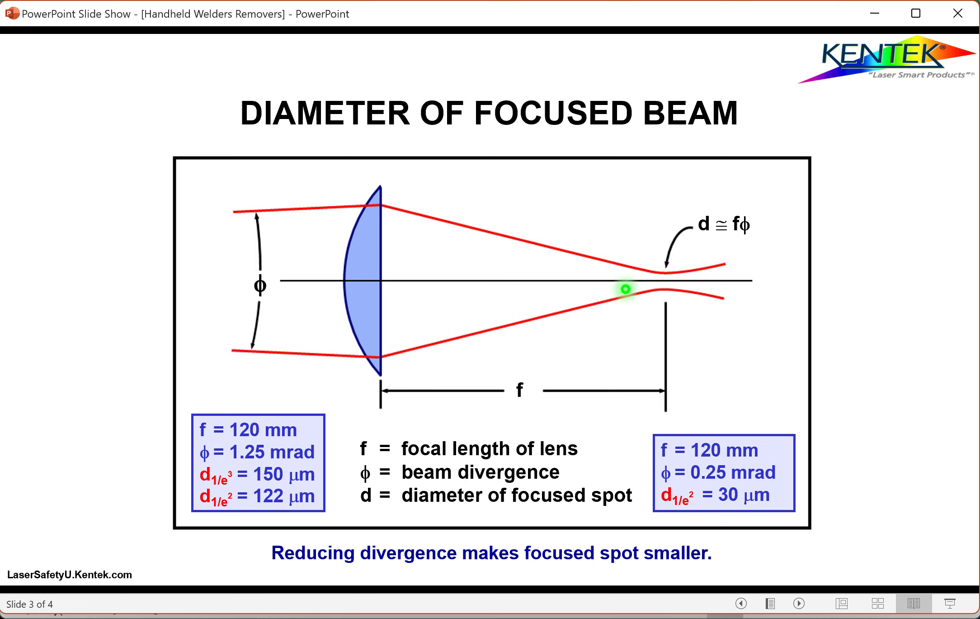
Switch back to the EASY-HAZ workbook and set the intrabeam Observer Range to 0.12 m.
{"action": "left_click", "coordinate": [712, 616]}
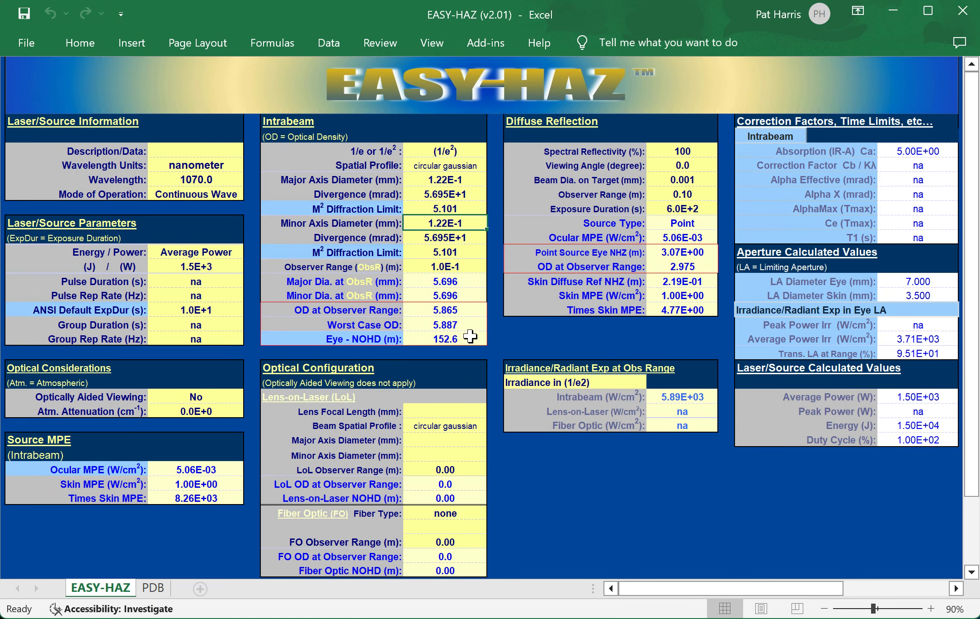
{"action": "type", "text": "0.12"}
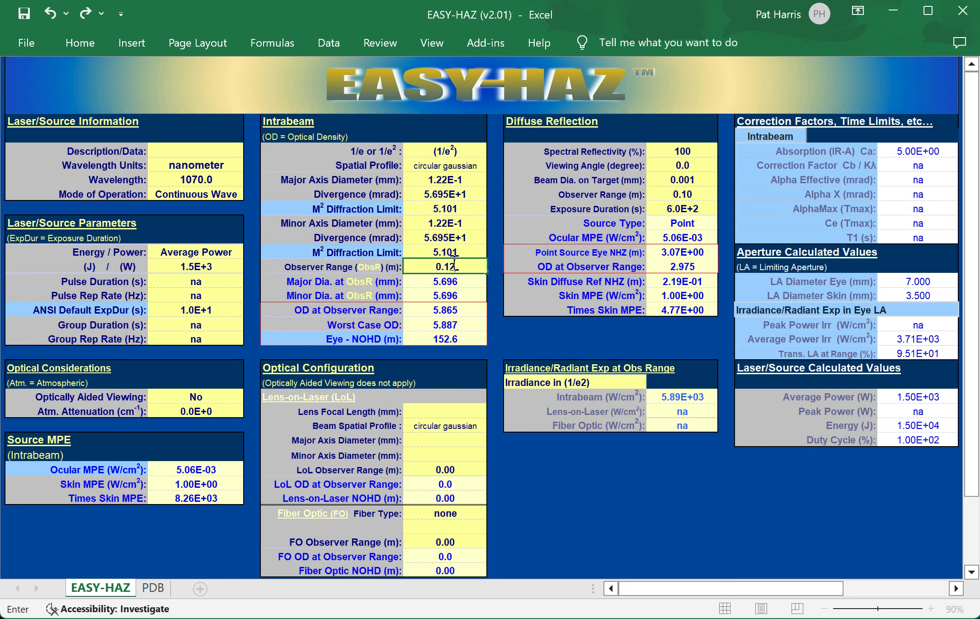
{"action": "key", "text": "Return"}
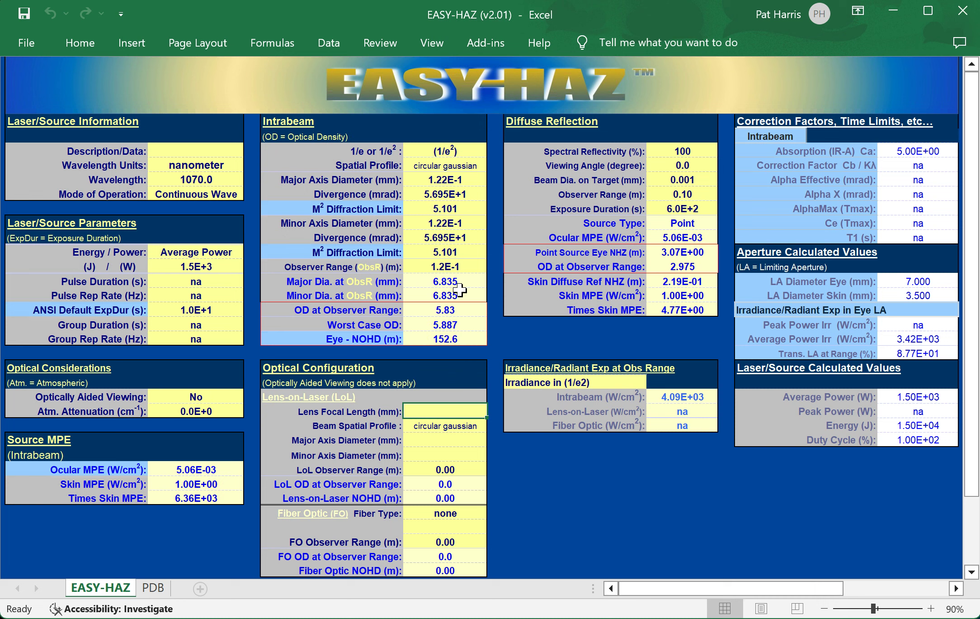
Set the intrabeam Observer Range to 0.5 m.
{"action": "left_click", "coordinate": [459, 290]}
{"action": "left_click", "coordinate": [460, 267]}
{"action": "type", "text": "0."}
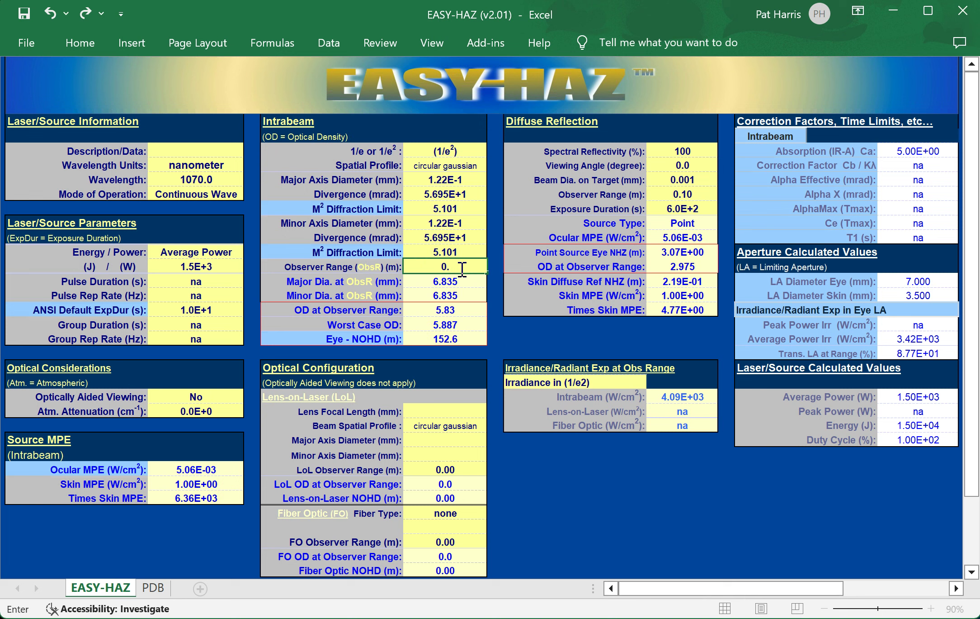
{"action": "type", "text": "5"}
{"action": "key", "text": "Return"}
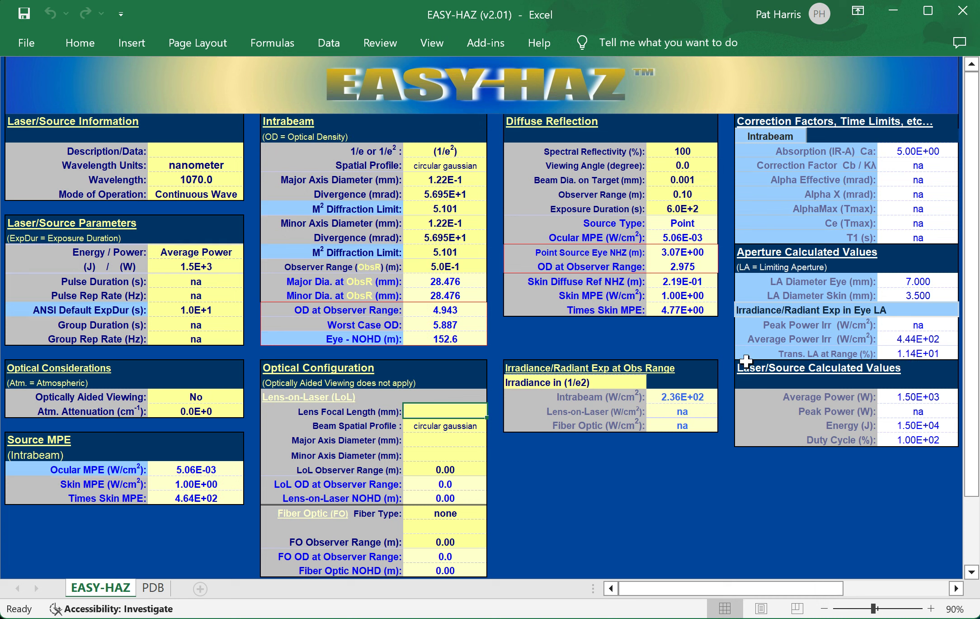
Switch the limiting aperture transmission at range to watts and set the intrabeam Observer Range to 0.1 m.
{"action": "left_click", "coordinate": [756, 348]}
{"action": "left_click", "coordinate": [471, 325]}
{"action": "left_click", "coordinate": [471, 267]}
{"action": "type", "text": "0.1"}
{"action": "key", "text": "Return"}
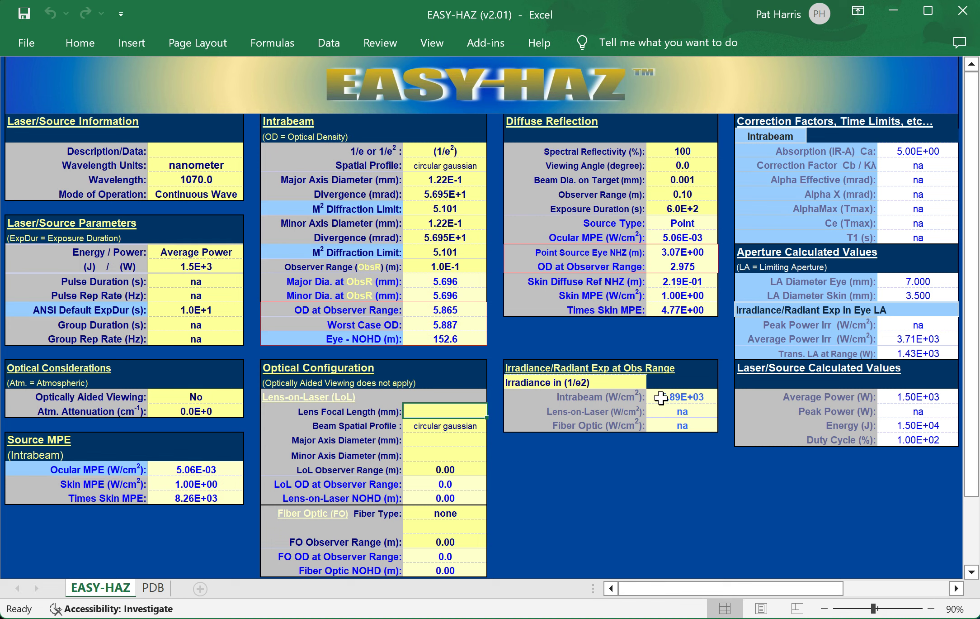
Change the irradiance output at the observer range to "Irradiance in (1/e)".
{"action": "left_click", "coordinate": [611, 383]}
{"action": "left_click", "coordinate": [654, 383]}
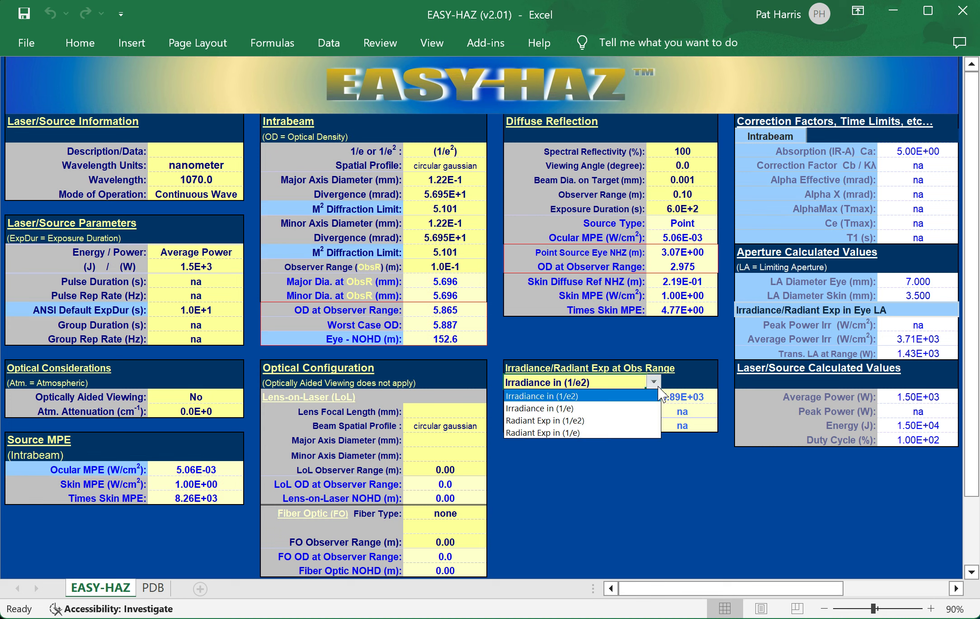
{"action": "left_click", "coordinate": [561, 409]}
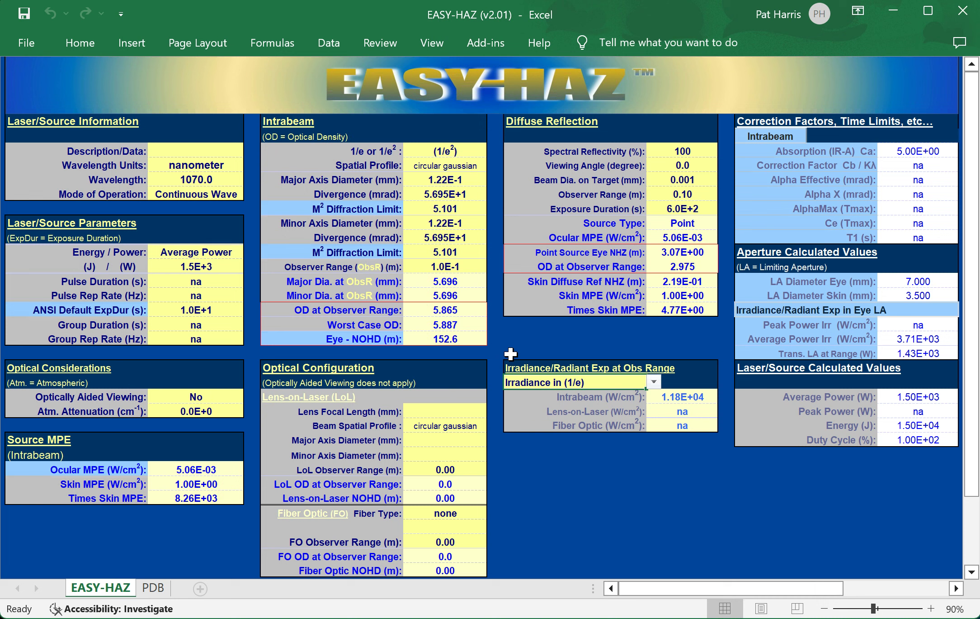
Set the intrabeam Observer Range to 1.5 m, then check the Skin NSHD and return to the Eye NOHD.
{"action": "left_click", "coordinate": [466, 265]}
{"action": "type", "text": "1."}
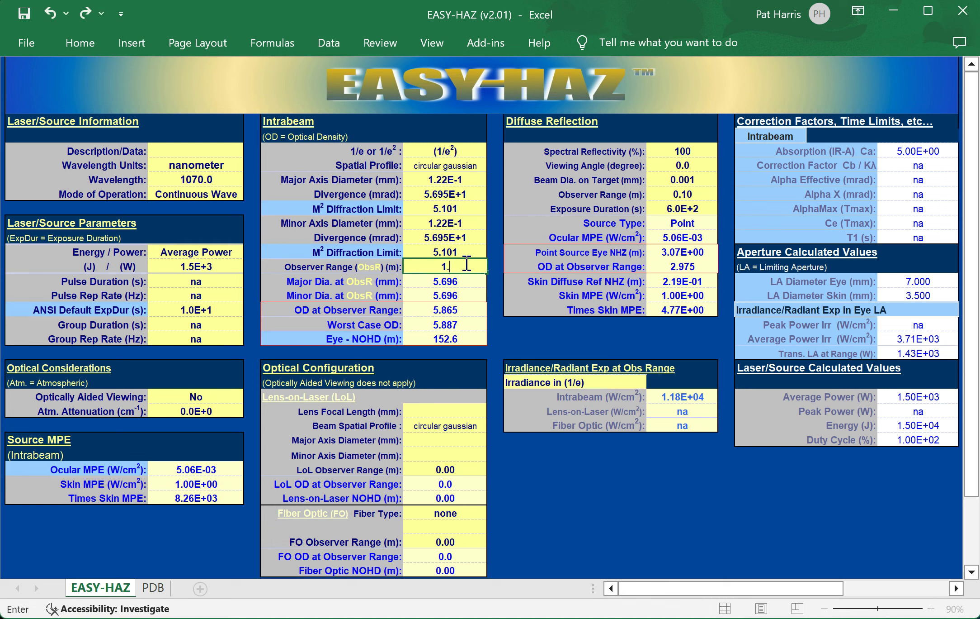
{"action": "type", "text": "5"}
{"action": "key", "text": "Return"}
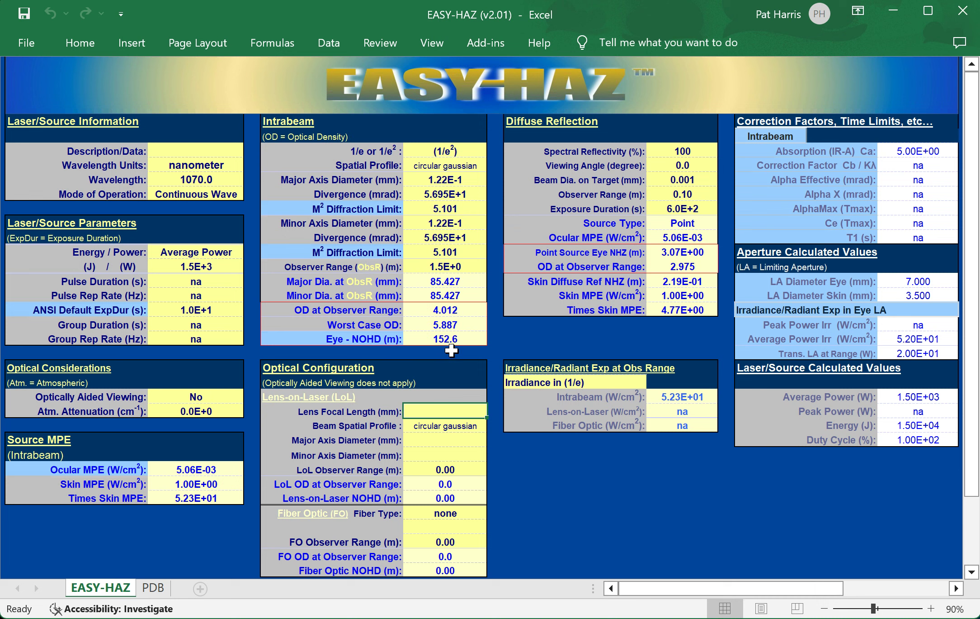
{"action": "left_click", "coordinate": [286, 339]}
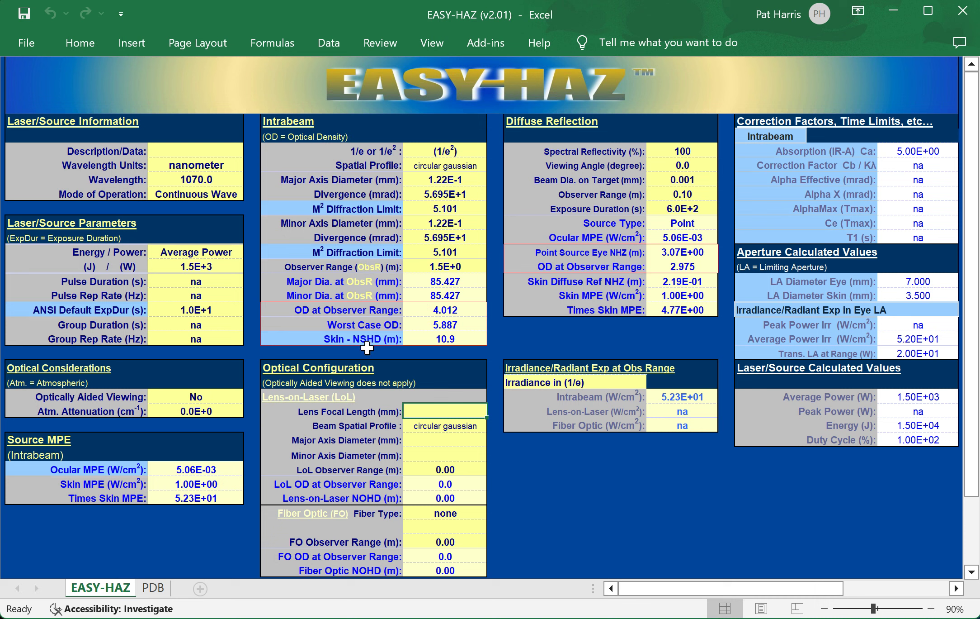
{"action": "left_click", "coordinate": [300, 337]}
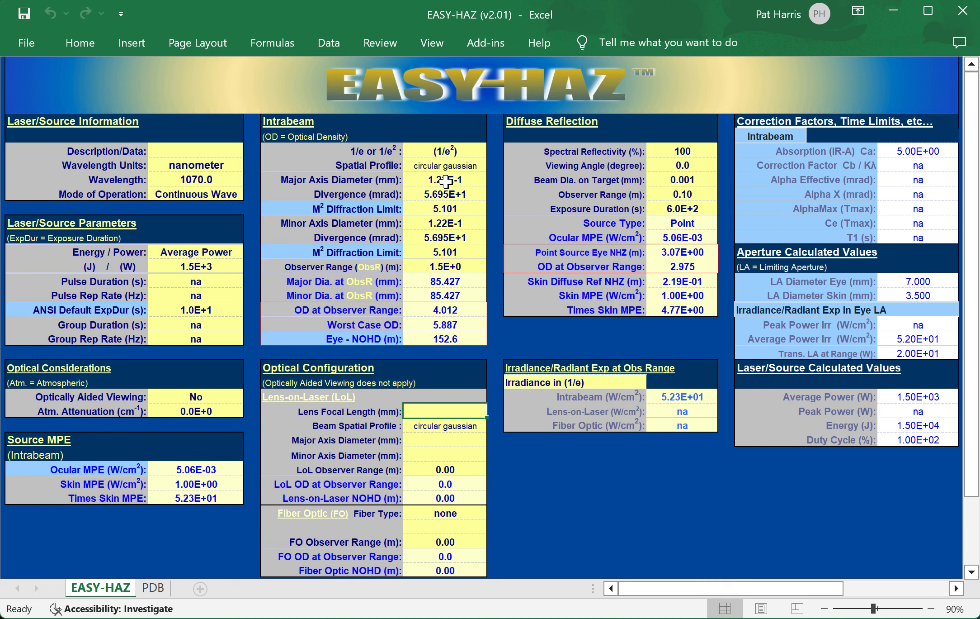
Set the Observer Range for the diffuse reflection to 0.122 m.
{"action": "left_click", "coordinate": [687, 193]}
{"action": "type", "text": "0.122"}
{"action": "key", "text": "Return"}
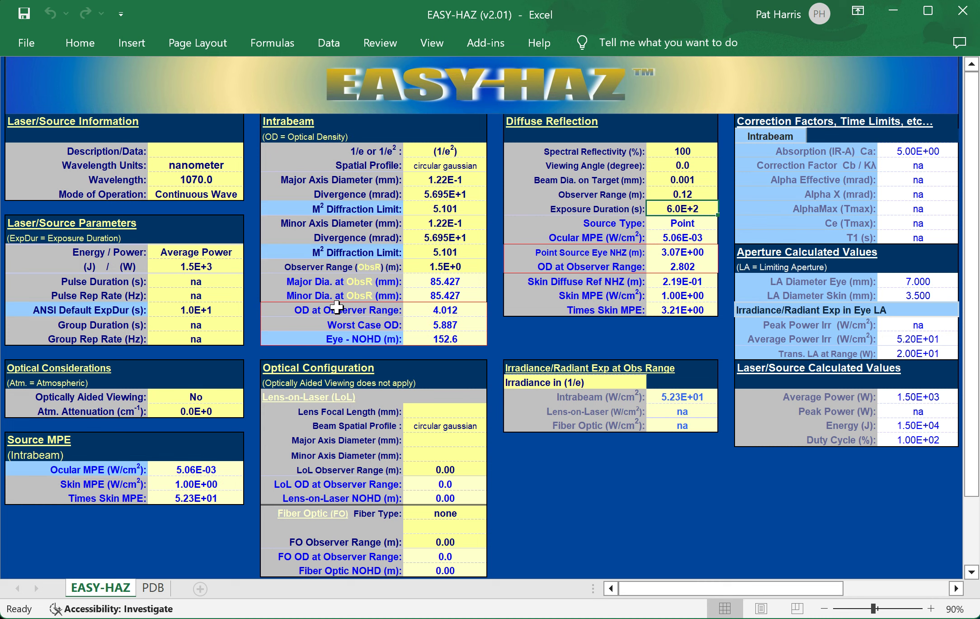
Set the ANSI Default ExpDur of the laser source to 3000 s, then correct it to 30000 s.
{"action": "left_click", "coordinate": [186, 311]}
{"action": "type", "text": "3"}
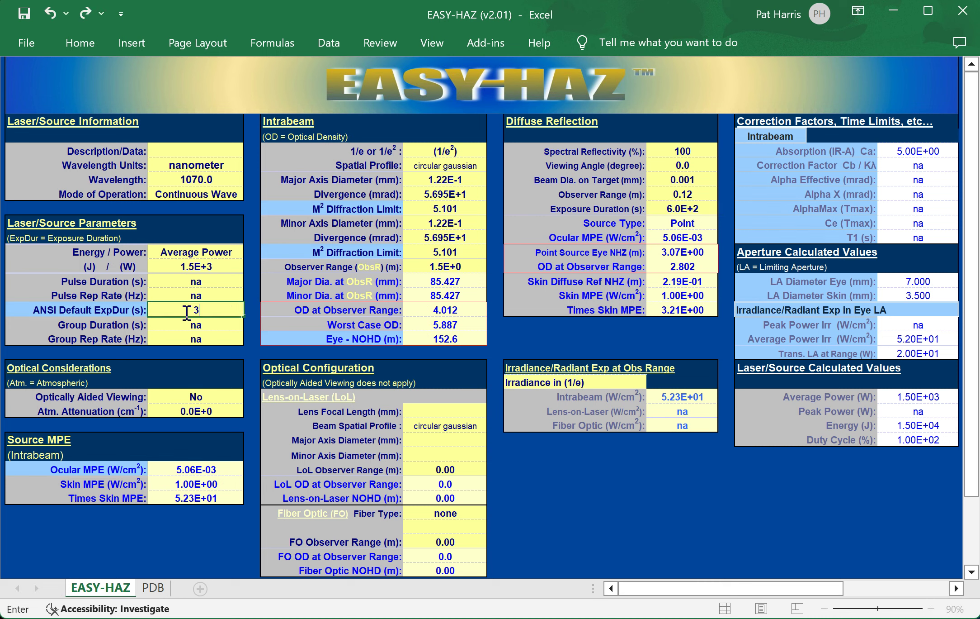
{"action": "type", "text": "000"}
{"action": "key", "text": "Return"}
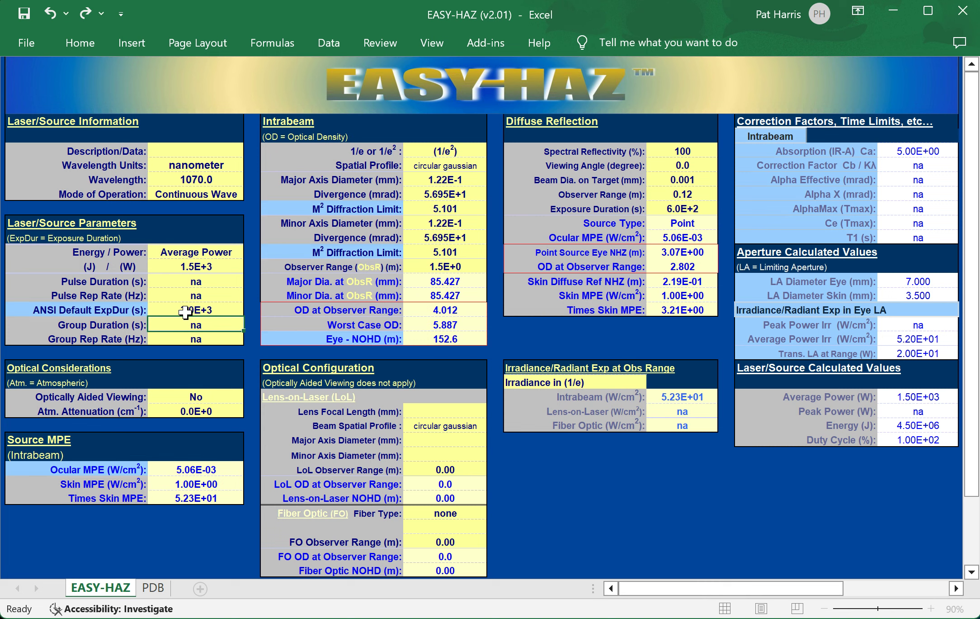
{"action": "left_click", "coordinate": [185, 311]}
{"action": "type", "text": "30000"}
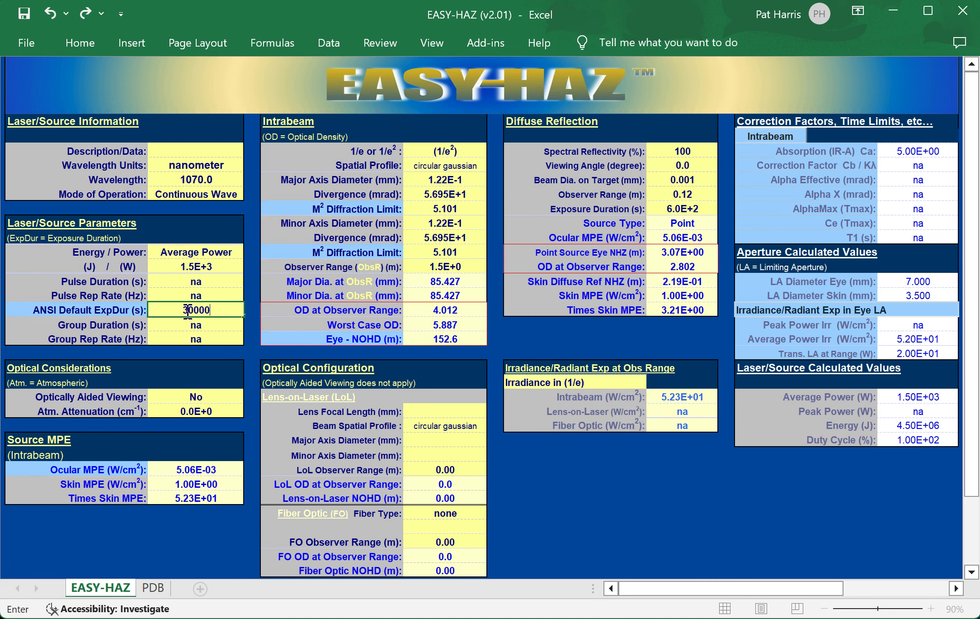
{"action": "key", "text": "Return"}
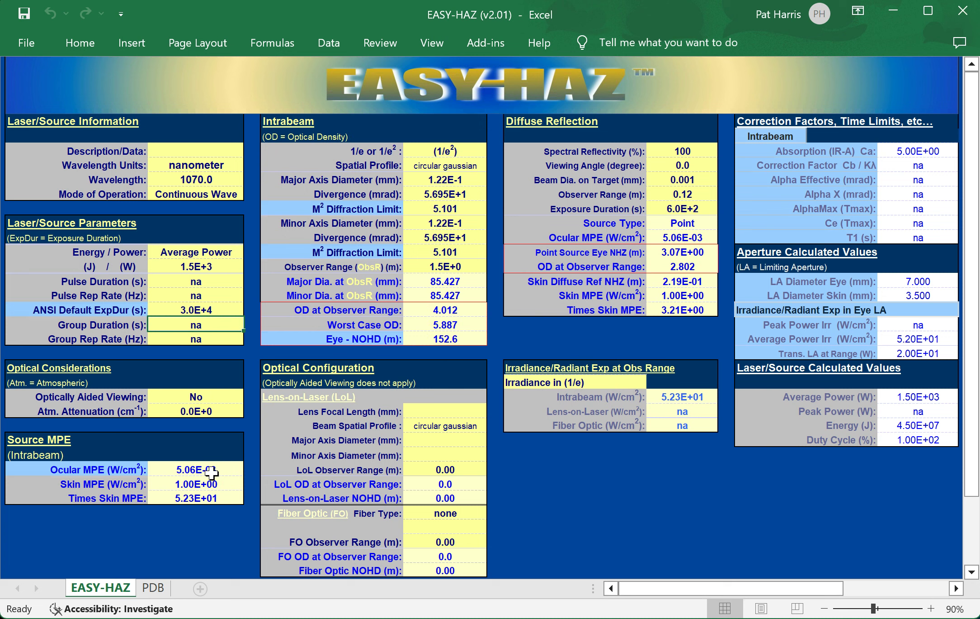
Set the Exposure Duration for the diffuse reflection to 30000 s.
{"action": "left_click", "coordinate": [698, 206]}
{"action": "type", "text": "3000"}
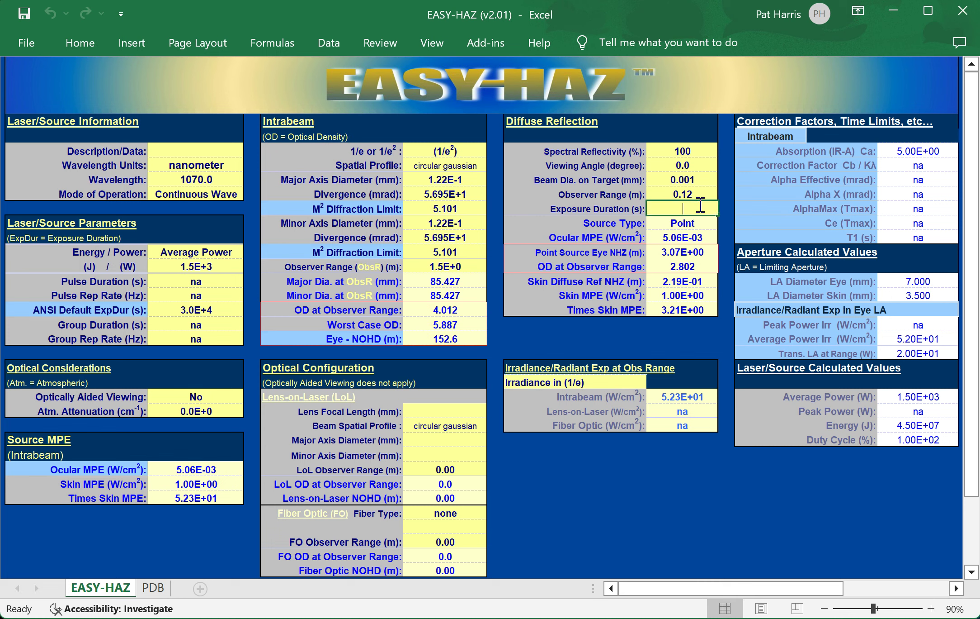
{"action": "type", "text": "0"}
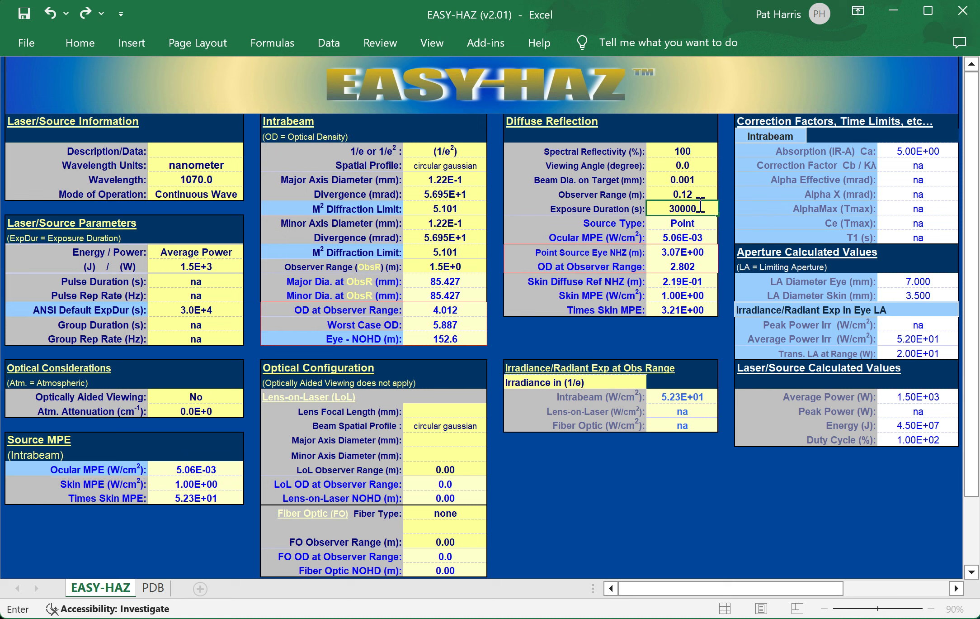
{"action": "key", "text": "Return"}
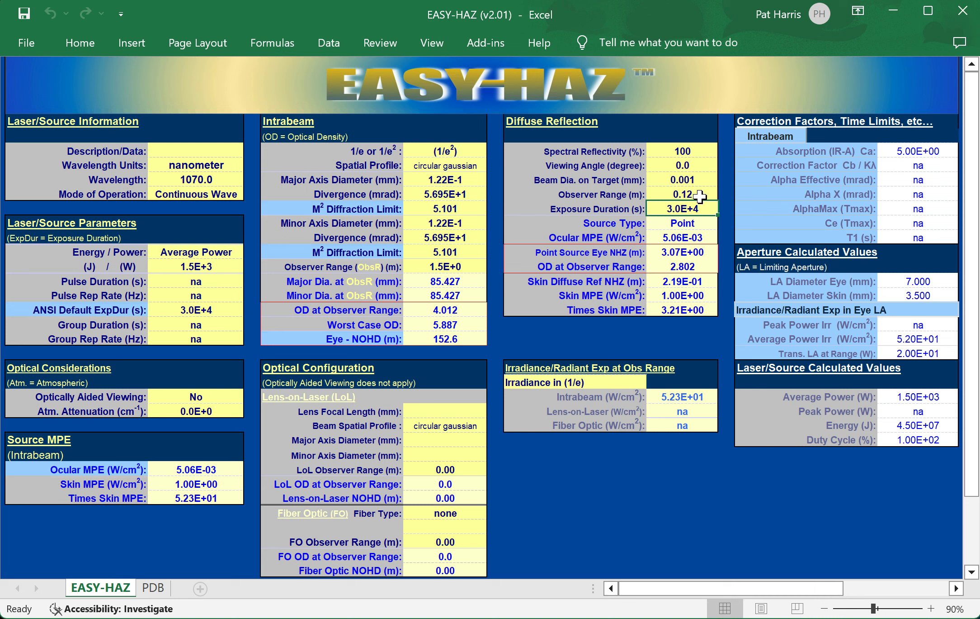
Set the diffuse reflection's beam diameter on target to 0.122 mm and its Observer Range to 0.25 m.
{"action": "left_click", "coordinate": [696, 179]}
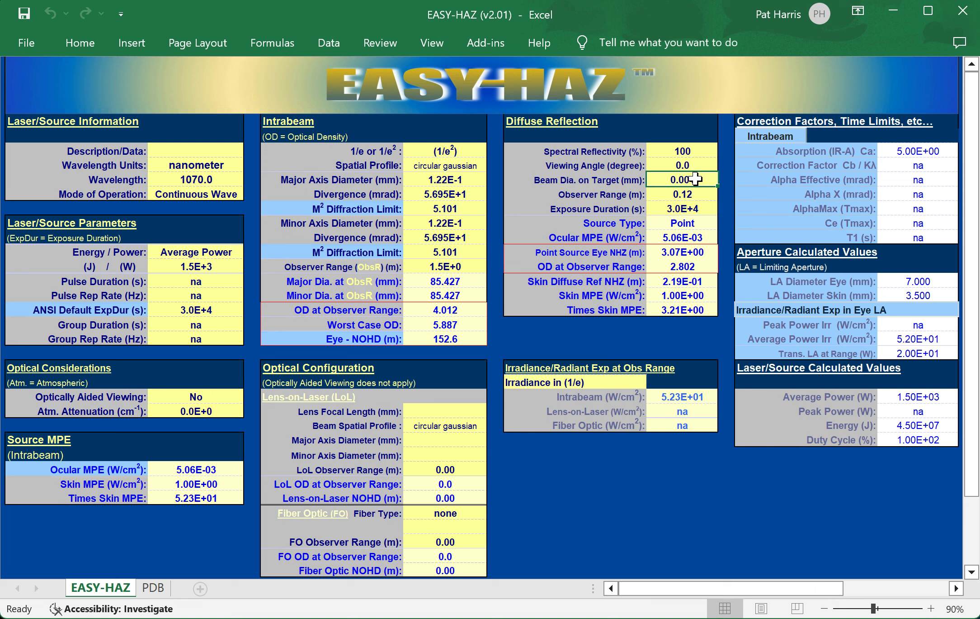
{"action": "type", "text": "0.122"}
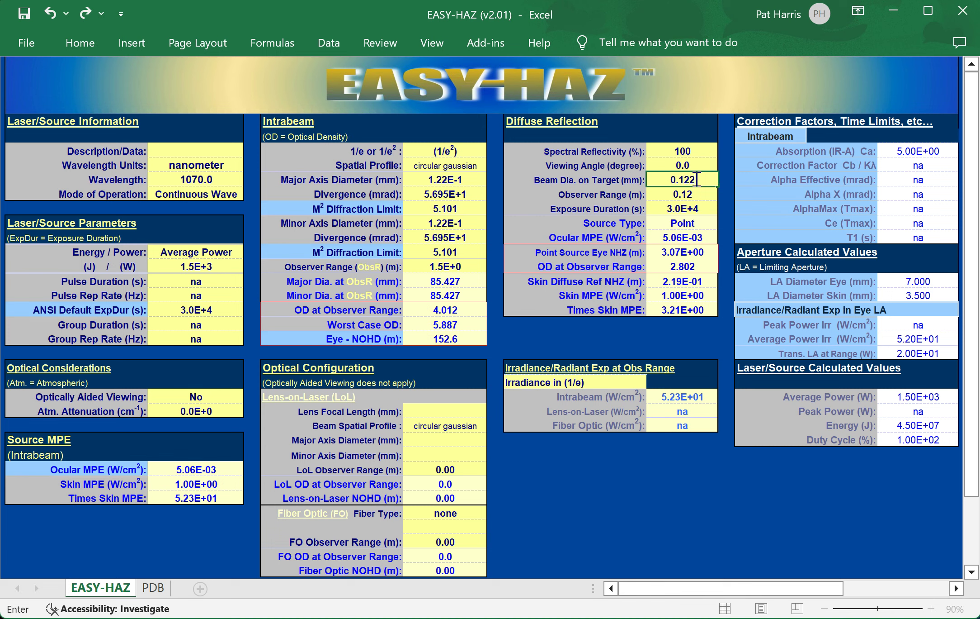
{"action": "key", "text": "Return"}
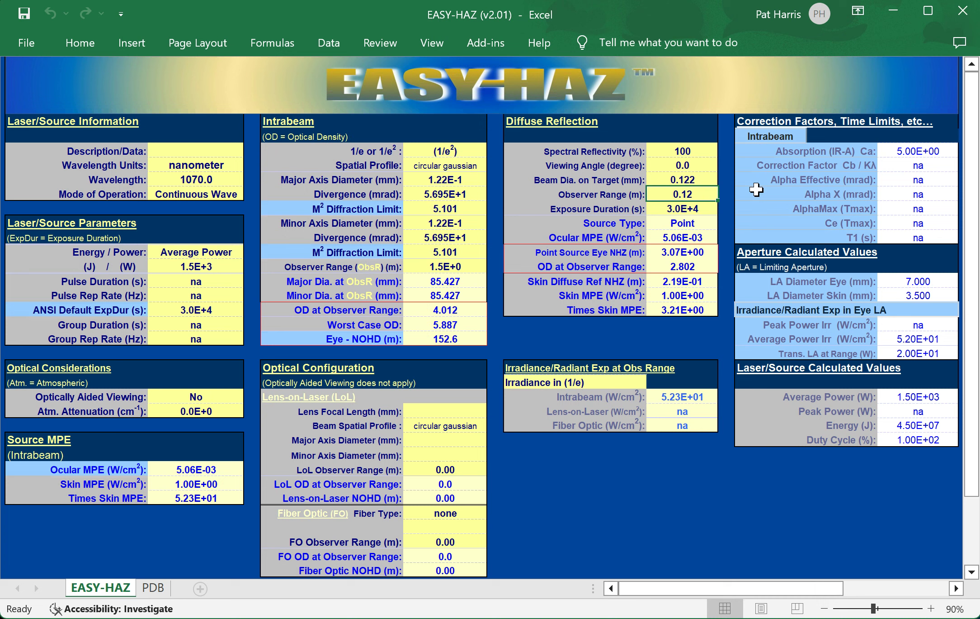
{"action": "type", "text": "0.25"}
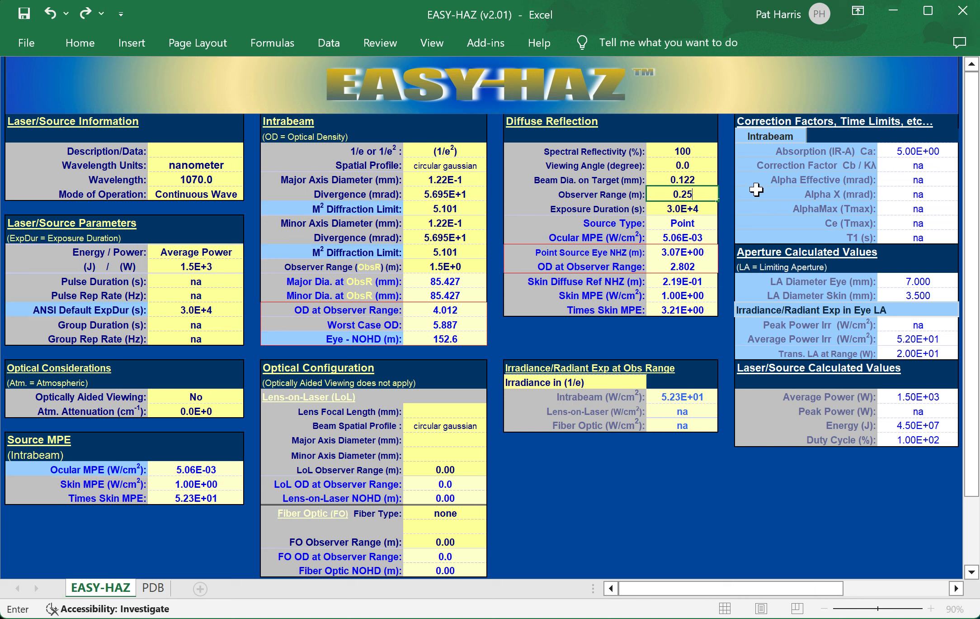
{"action": "key", "text": "Return"}
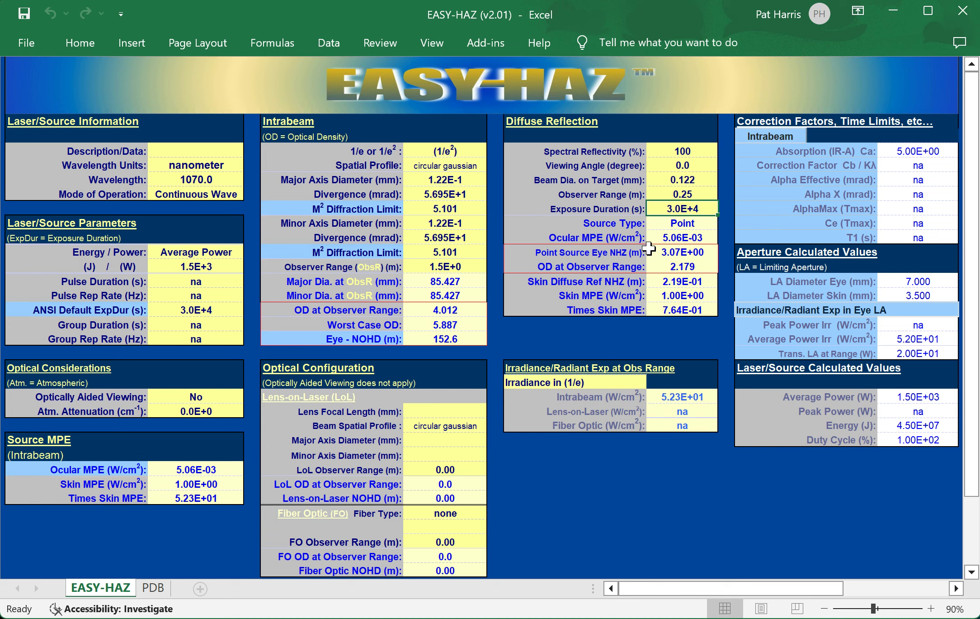
Set the intrabeam Observer Range to 0.25 m.
{"action": "left_click", "coordinate": [449, 272]}
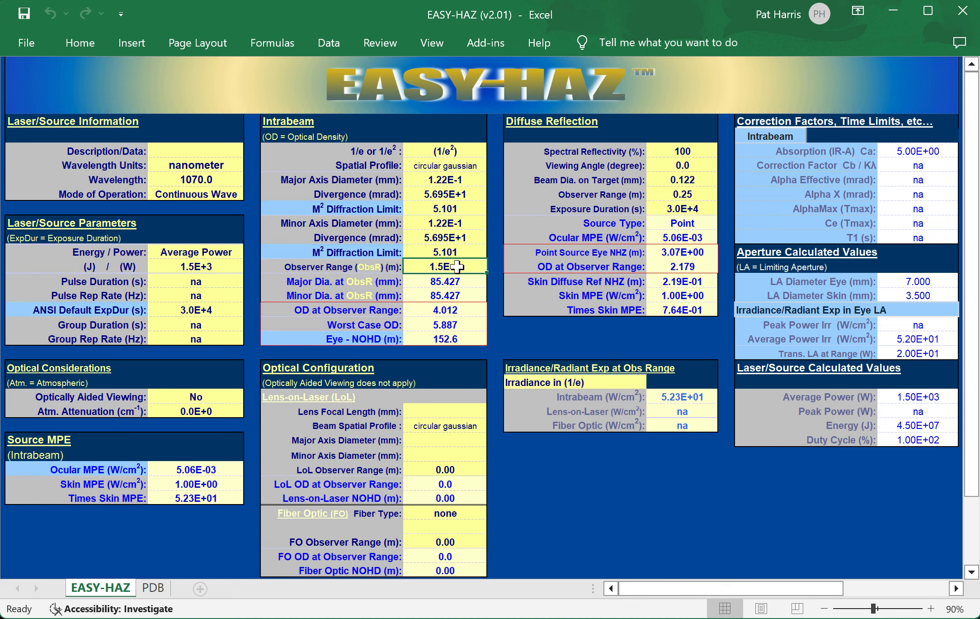
{"action": "type", "text": "0.25"}
{"action": "key", "text": "Return"}
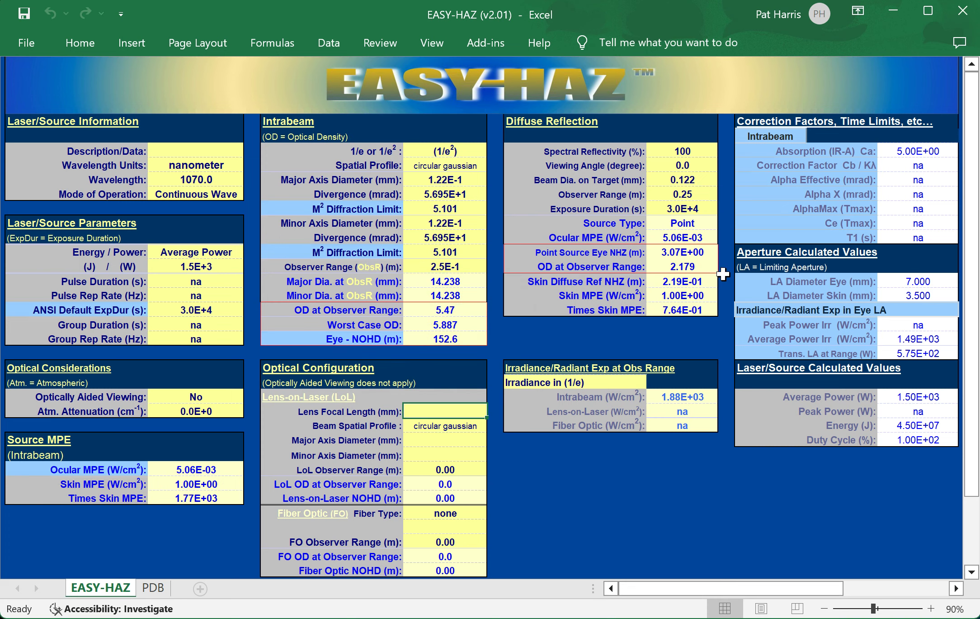
Re-enter the intrabeam major axis diameter as 0.122 mm and set its divergence to 2875 mrad.
{"action": "left_click", "coordinate": [453, 180]}
{"action": "type", "text": "0.122"}
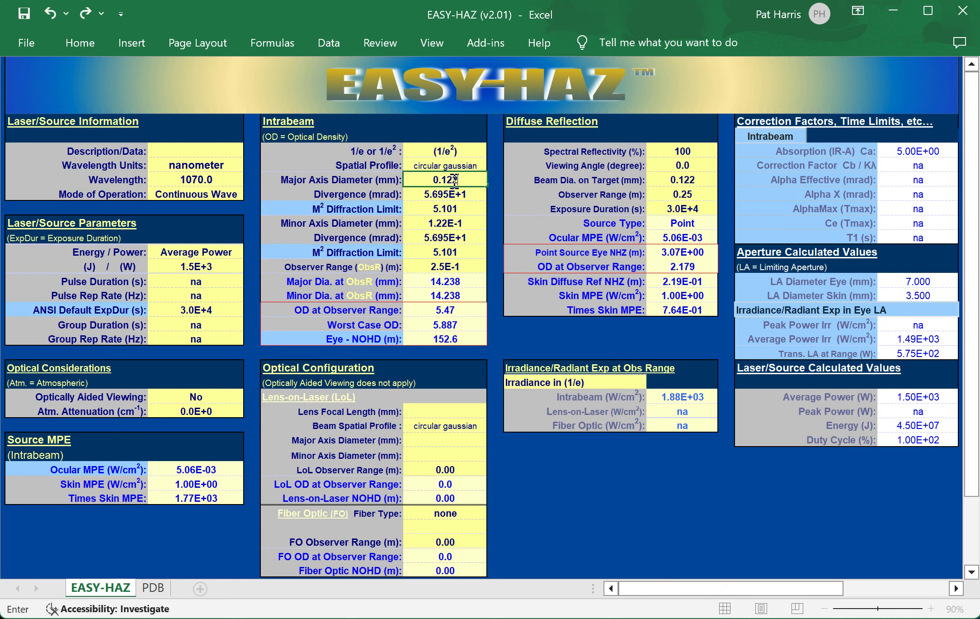
{"action": "key", "text": "Return"}
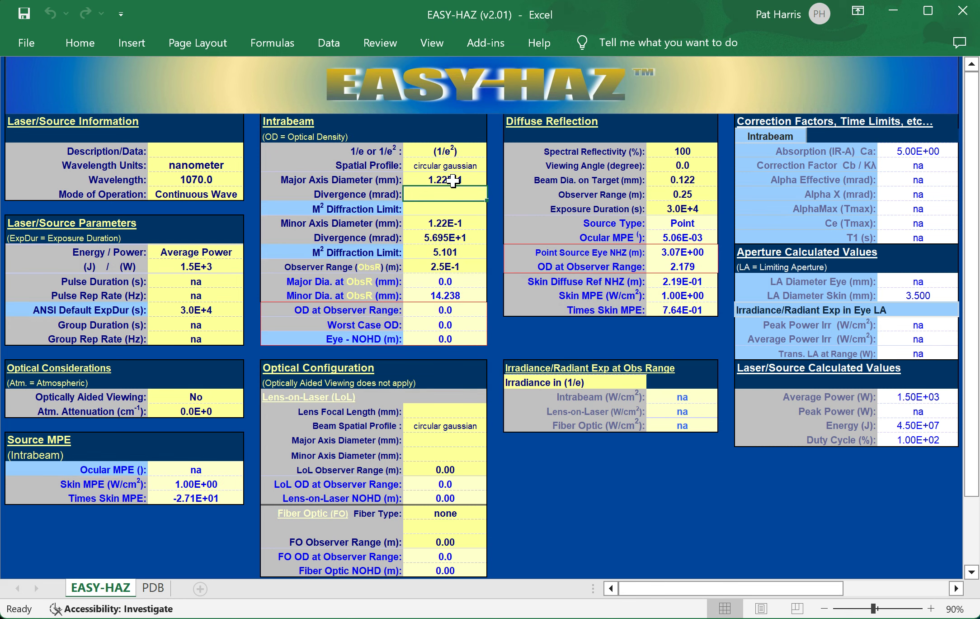
{"action": "type", "text": "2875"}
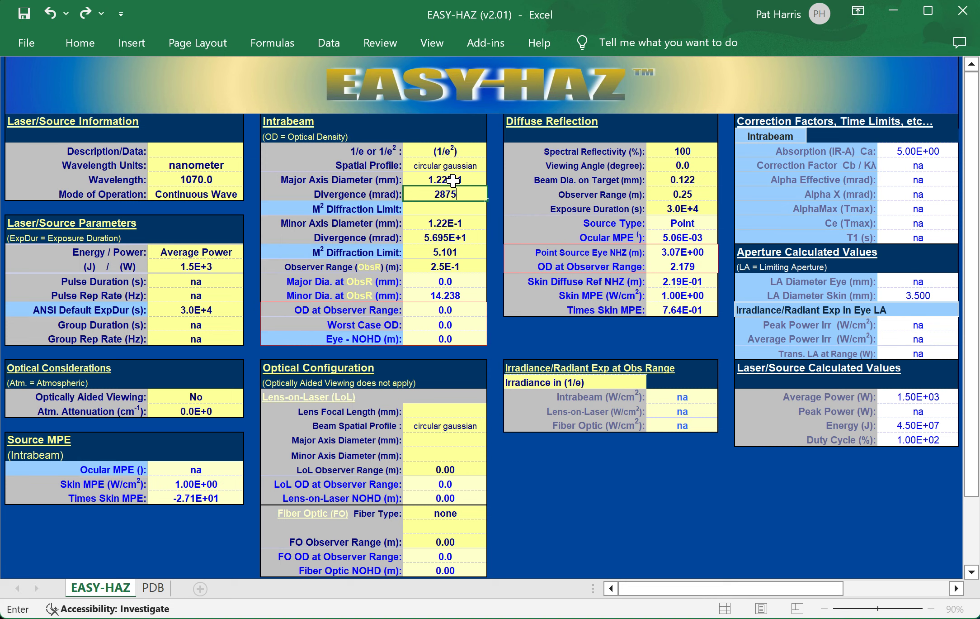
{"action": "key", "text": "Return"}
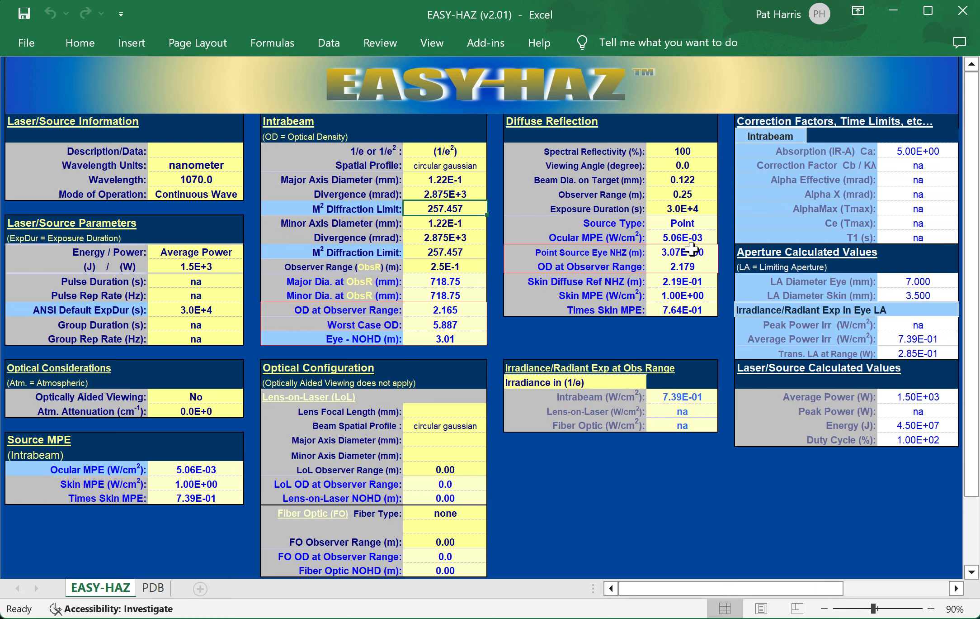
Re-enter the intrabeam major axis diameter as 0.122 mm and set its divergence to 2850 mrad.
{"action": "left_click", "coordinate": [460, 180]}
{"action": "double_click", "coordinate": [460, 180]}
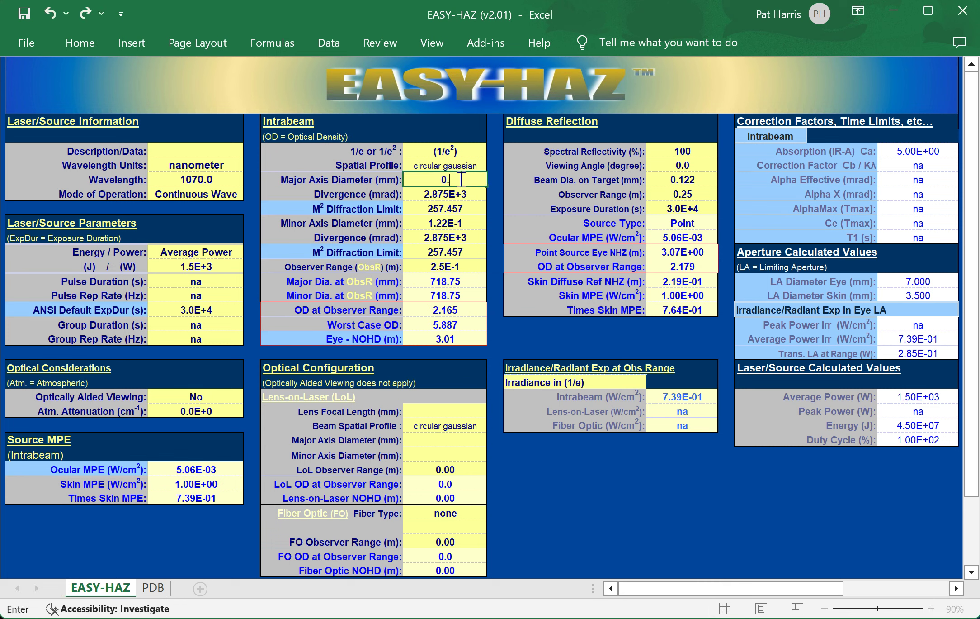
{"action": "key", "text": "BackSpace"}
{"action": "key", "text": "BackSpace"}
{"action": "key", "text": "Return"}
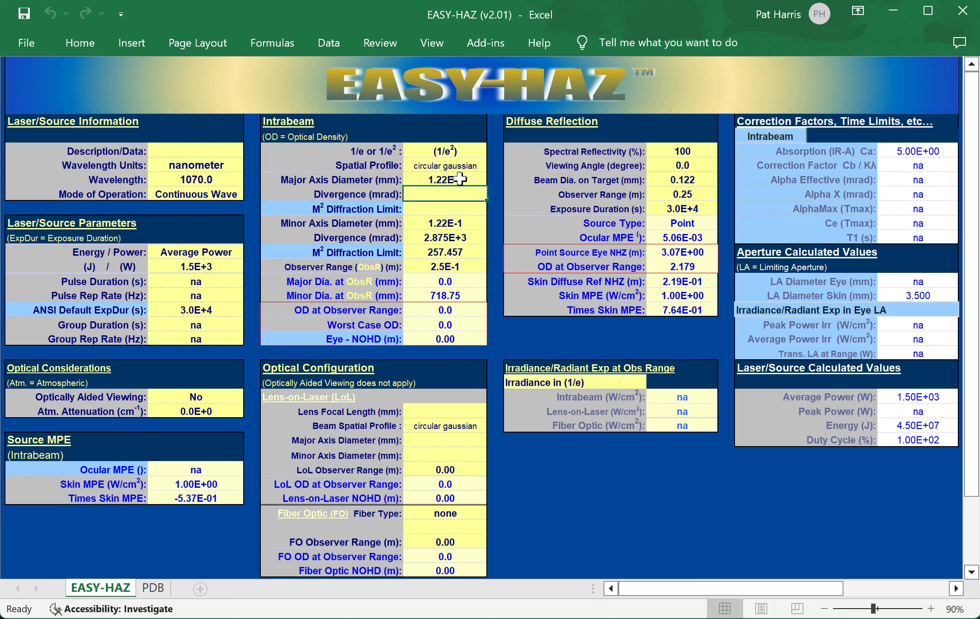
{"action": "type", "text": "2850"}
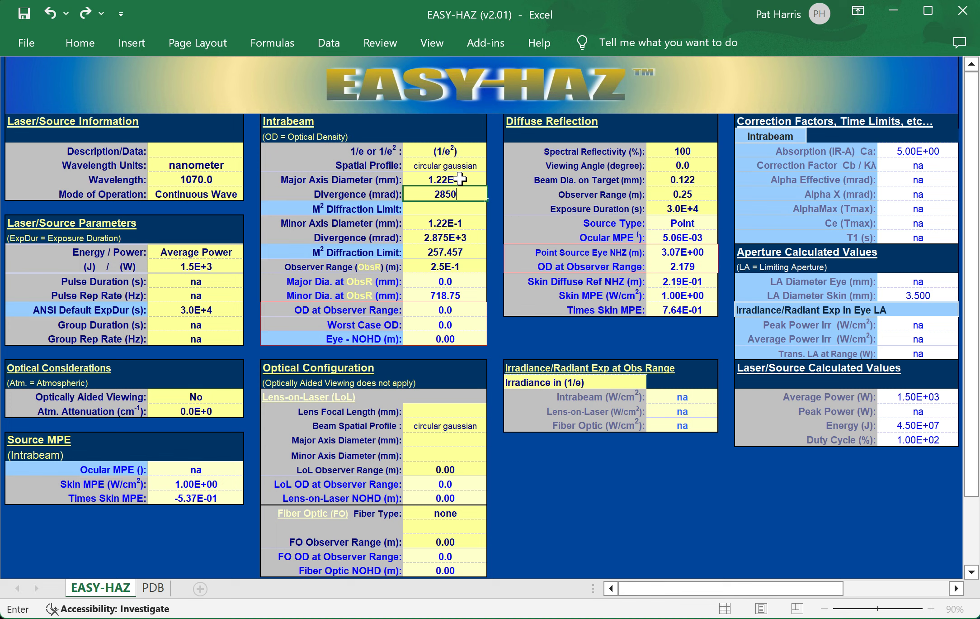
{"action": "key", "text": "Return"}
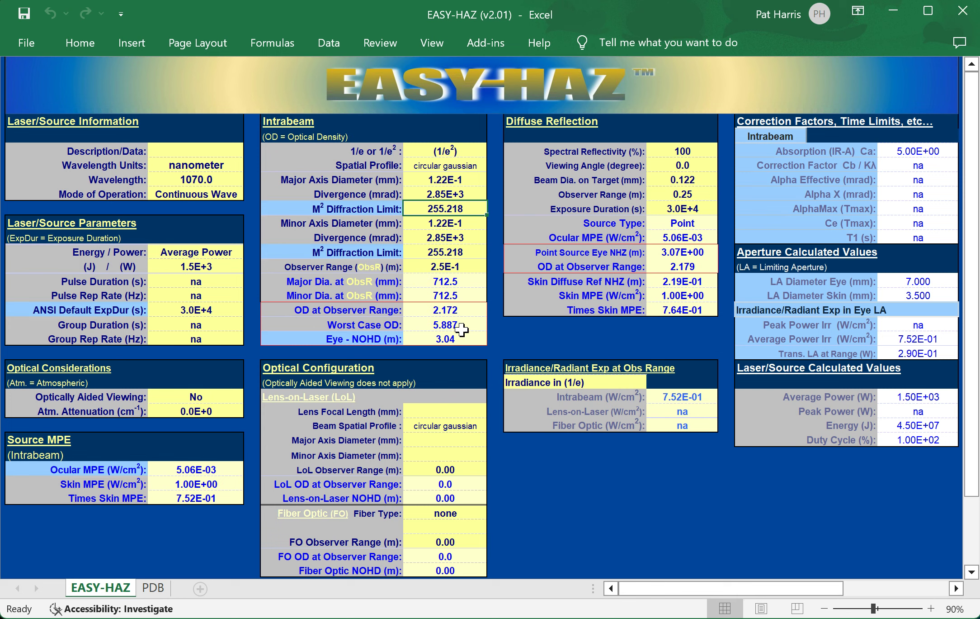
Re-enter the intrabeam major axis diameter as 0.122 mm and set its divergence to 2825 mrad.
{"action": "left_click", "coordinate": [458, 180]}
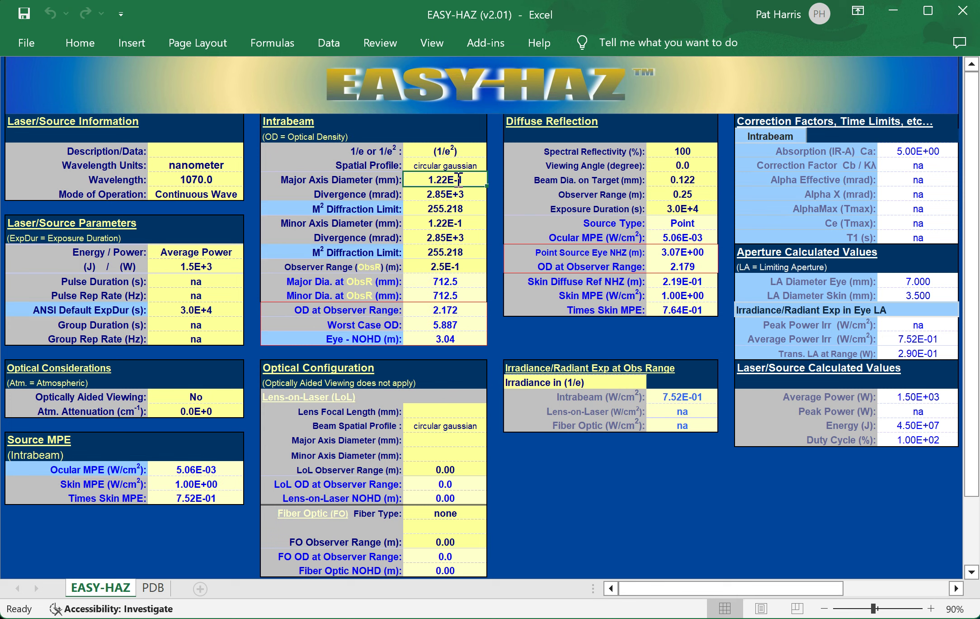
{"action": "type", "text": "0.1"}
{"action": "key", "text": "Return"}
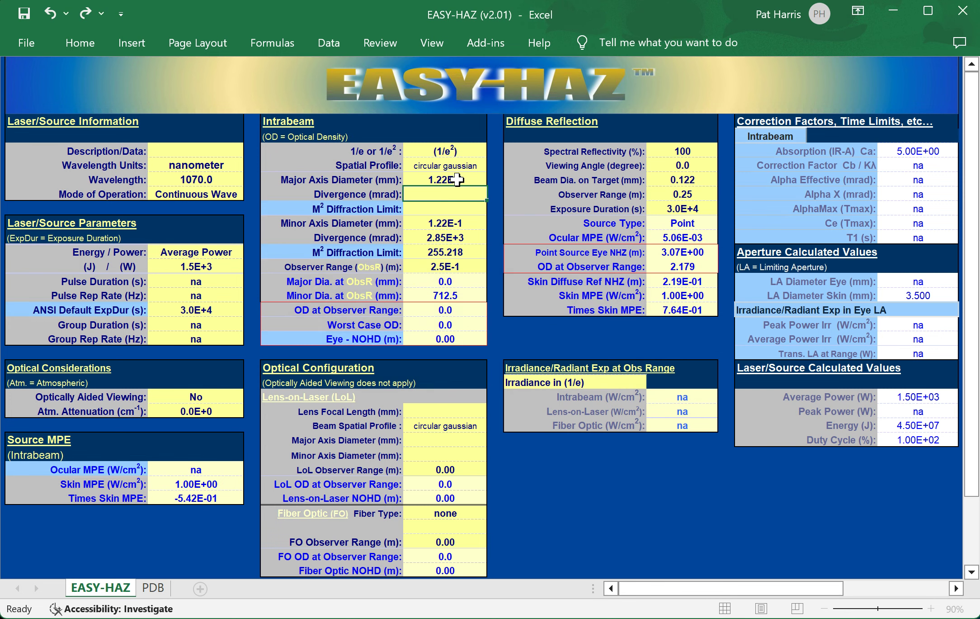
{"action": "type", "text": "25"}
{"action": "key", "text": "Return"}
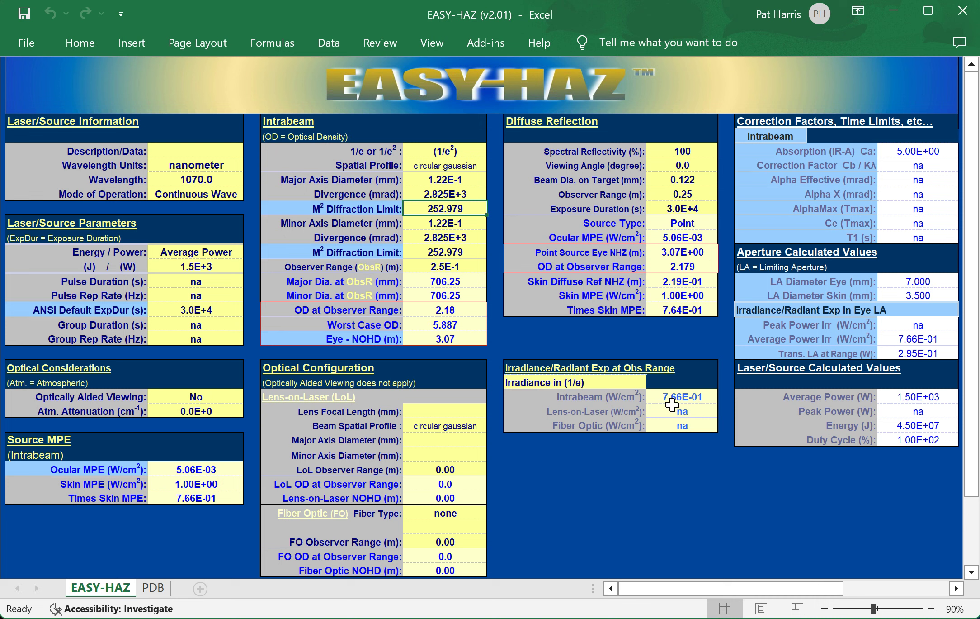
Set the Observer Range to 1.5 m for both the intrabeam and the diffuse reflection analyses.
{"action": "left_click", "coordinate": [445, 268]}
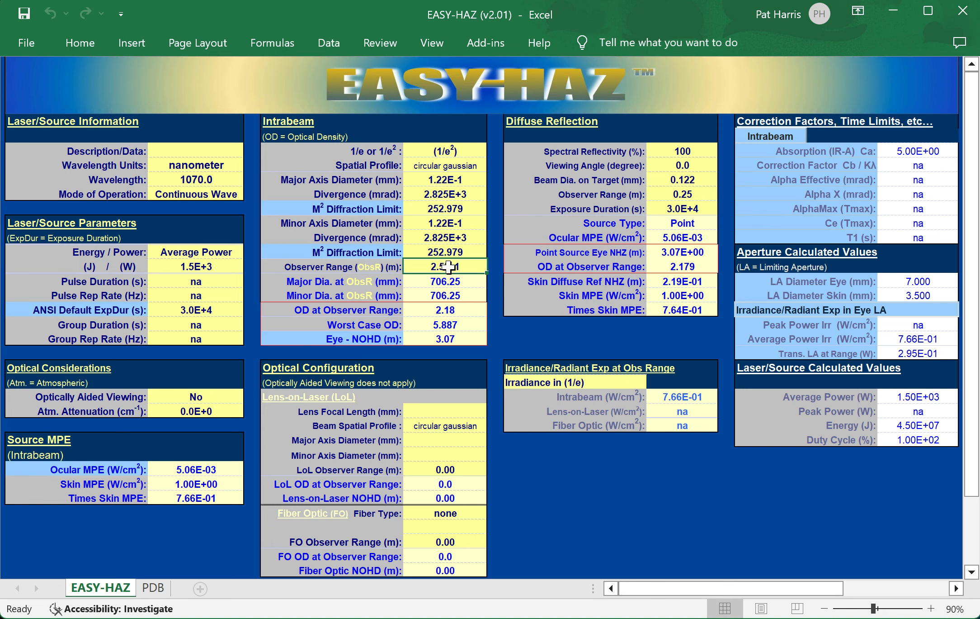
{"action": "type", "text": "1.5"}
{"action": "key", "text": "Return"}
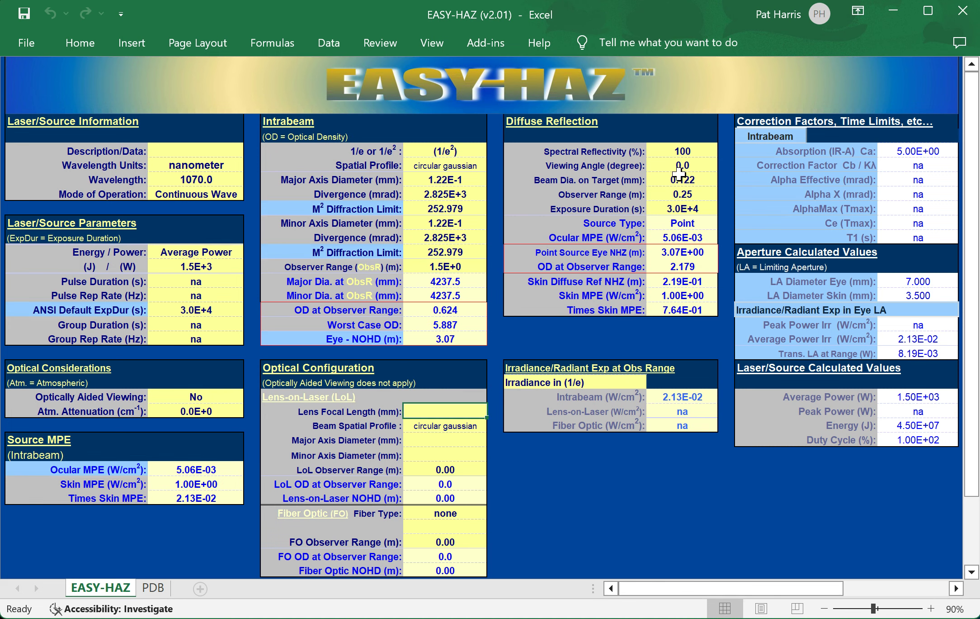
{"action": "left_click", "coordinate": [696, 193]}
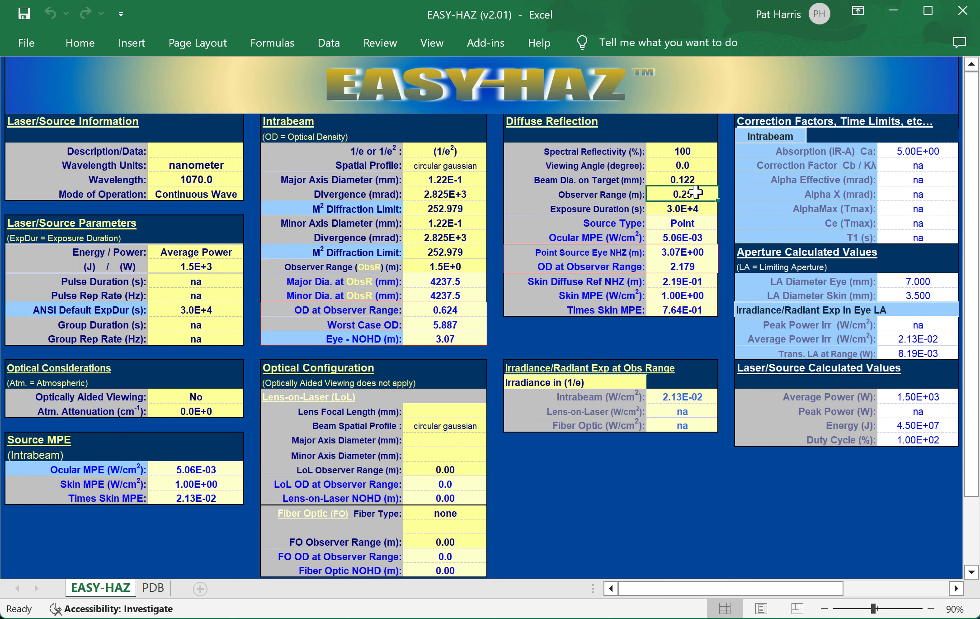
{"action": "type", "text": "1.5"}
{"action": "key", "text": "Return"}
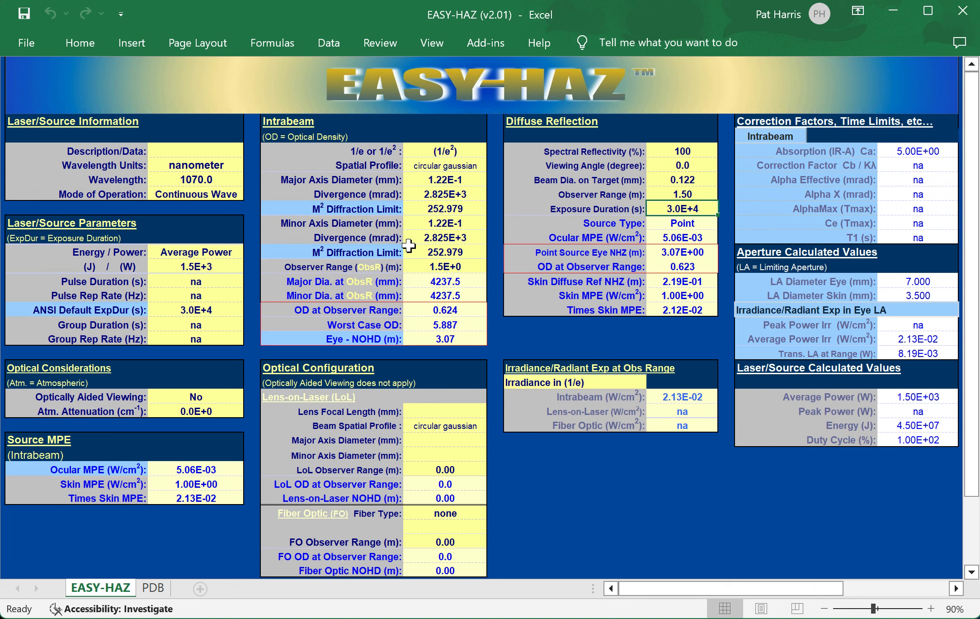
Set the intrabeam major axis diameter to 0.03 mm and its M² diffraction limit to 1.001.
{"action": "left_click", "coordinate": [457, 180]}
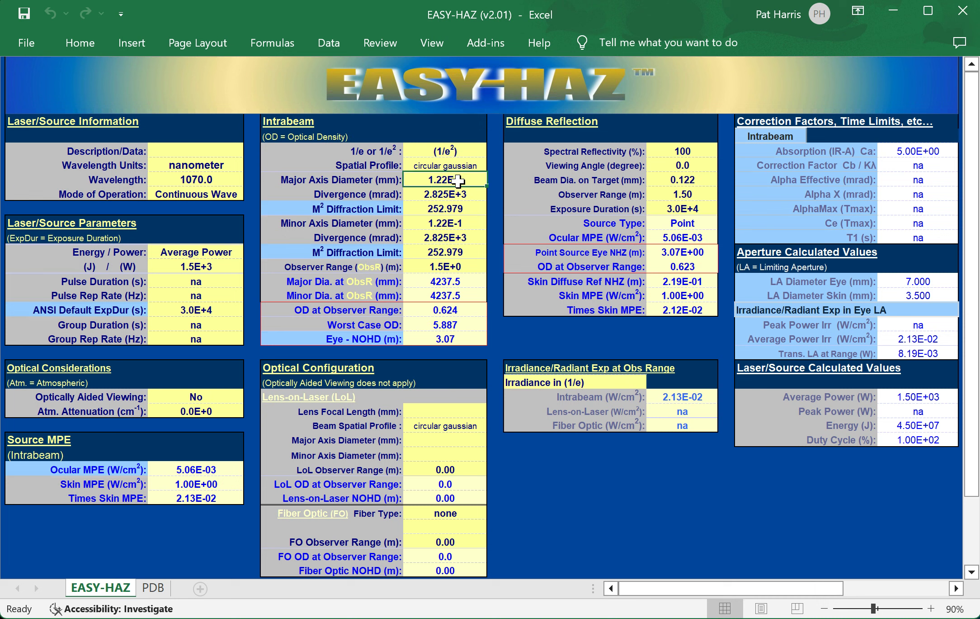
{"action": "type", "text": "0"}
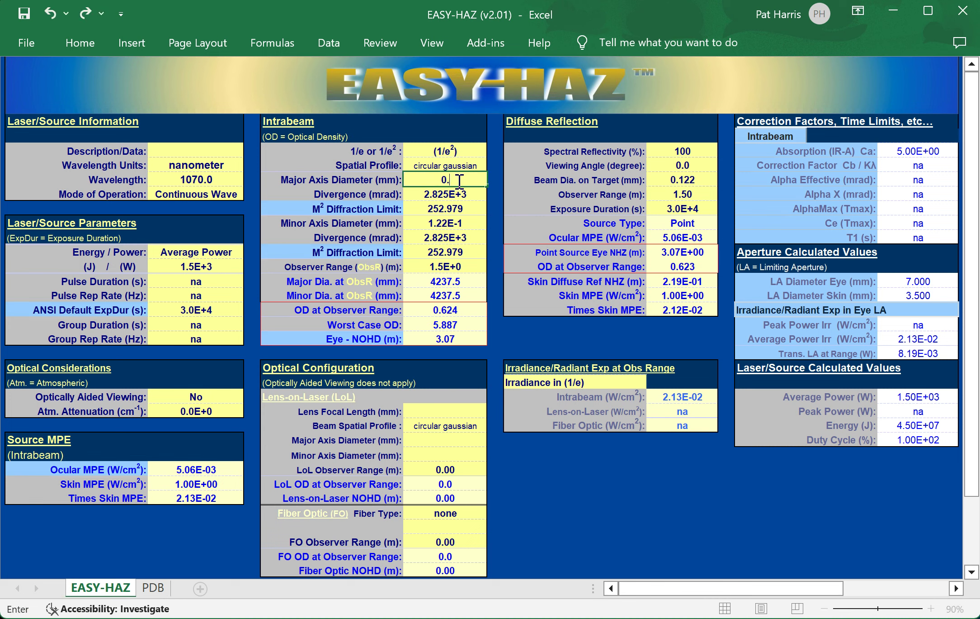
{"action": "type", "text": ".03"}
{"action": "key", "text": "Return"}
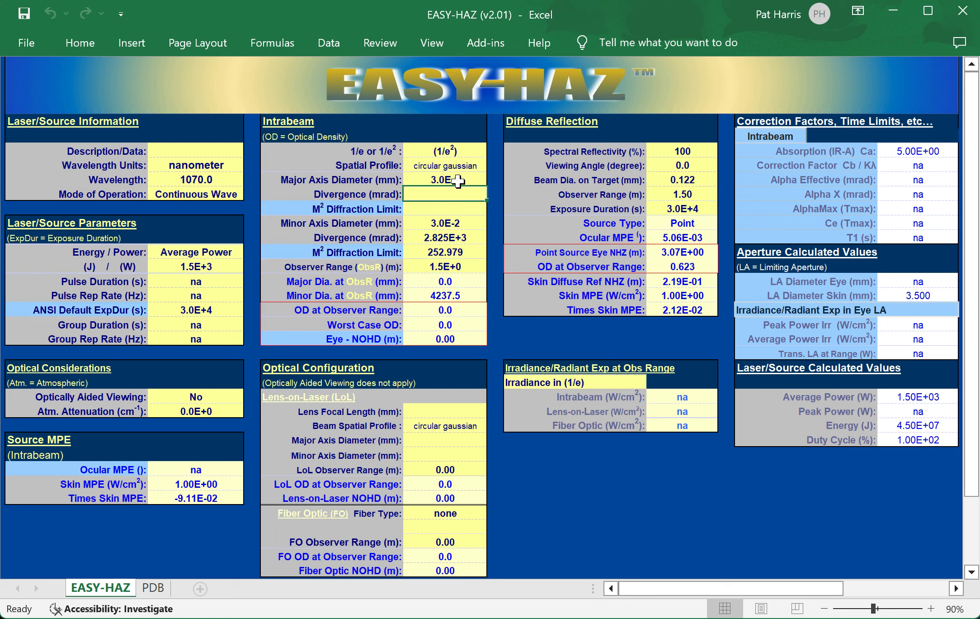
{"action": "key", "text": "Down"}
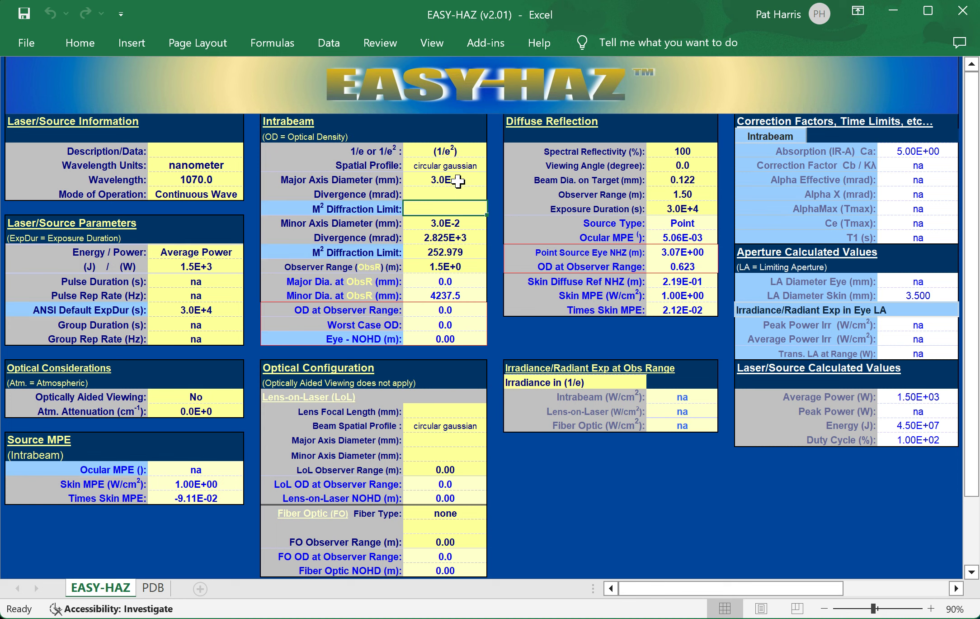
{"action": "type", "text": "1.001"}
{"action": "key", "text": "Return"}
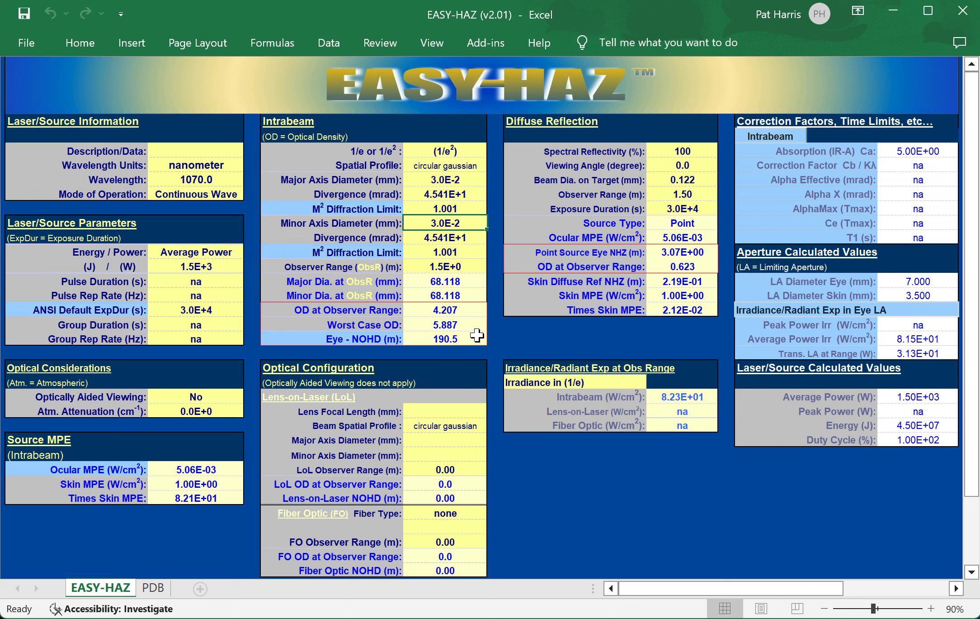
Switch the intrabeam hazard distance to Skin - NSHD and set the diffuse reflection beam diameter on target to 0.03 mm.
{"action": "left_click", "coordinate": [319, 337]}
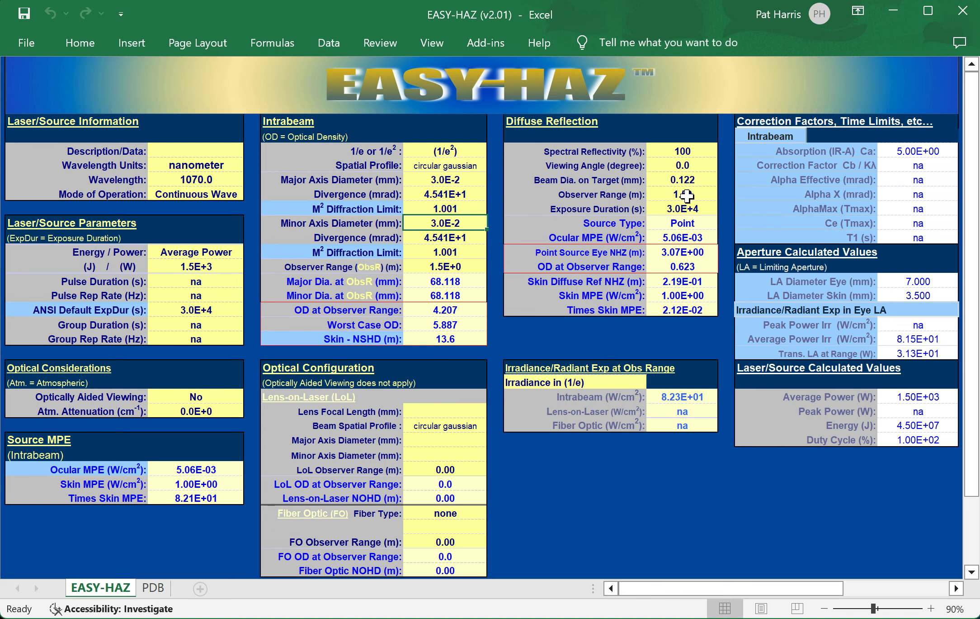
{"action": "left_click", "coordinate": [703, 176]}
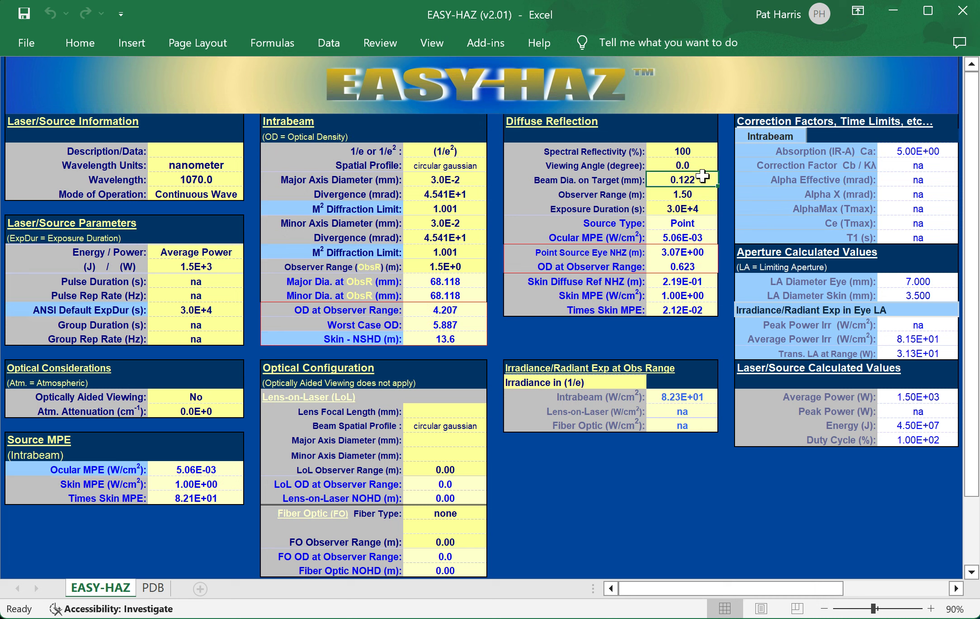
{"action": "type", "text": "0.03"}
{"action": "key", "text": "Return"}
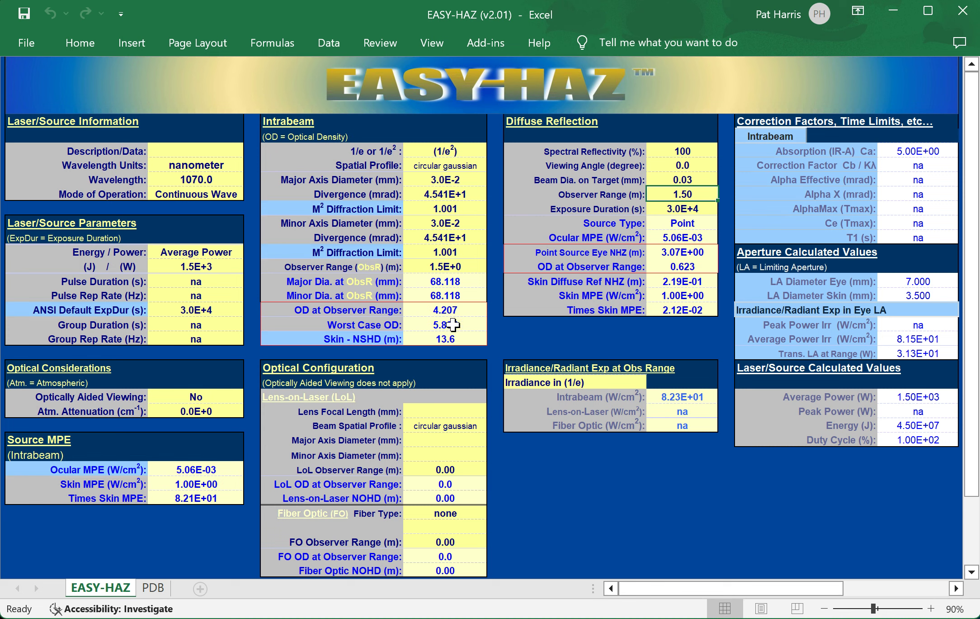
Generate the Laser Hazard Analysis Report from the current EASY-HAZ parameters.
{"action": "left_click", "coordinate": [484, 41]}
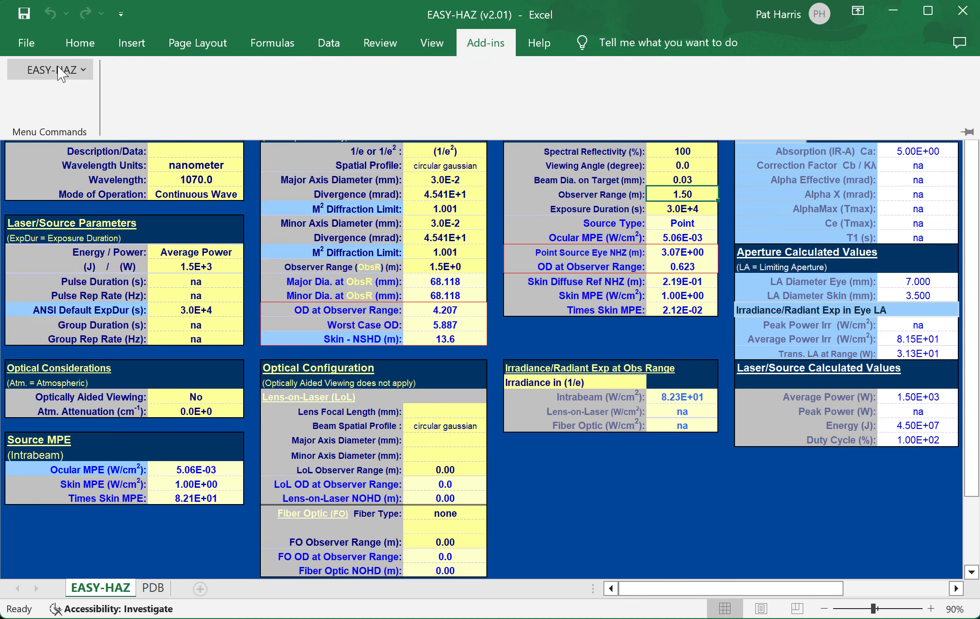
{"action": "left_click", "coordinate": [50, 70]}
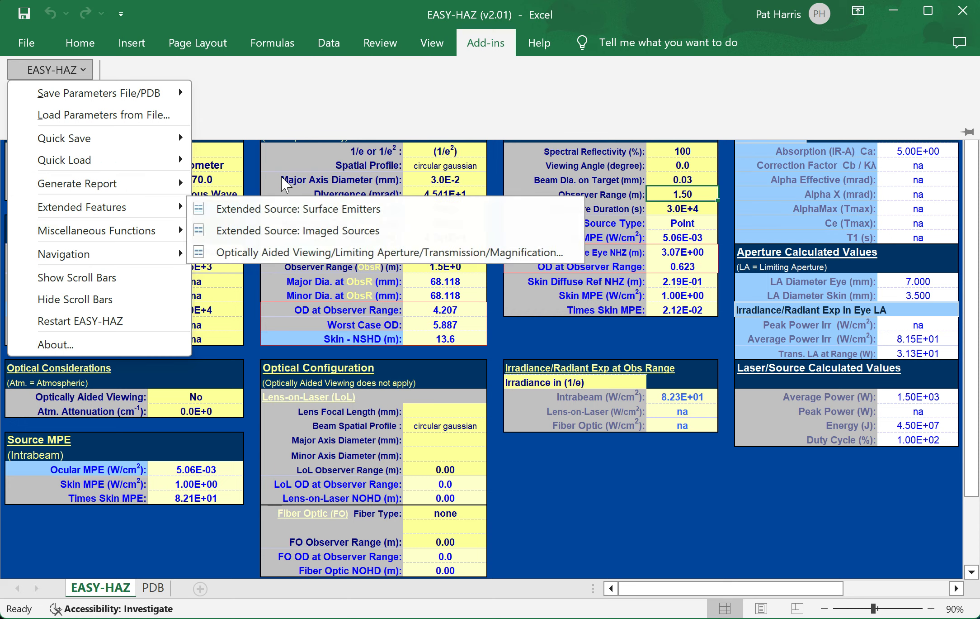
{"action": "mouse_move", "coordinate": [156, 182]}
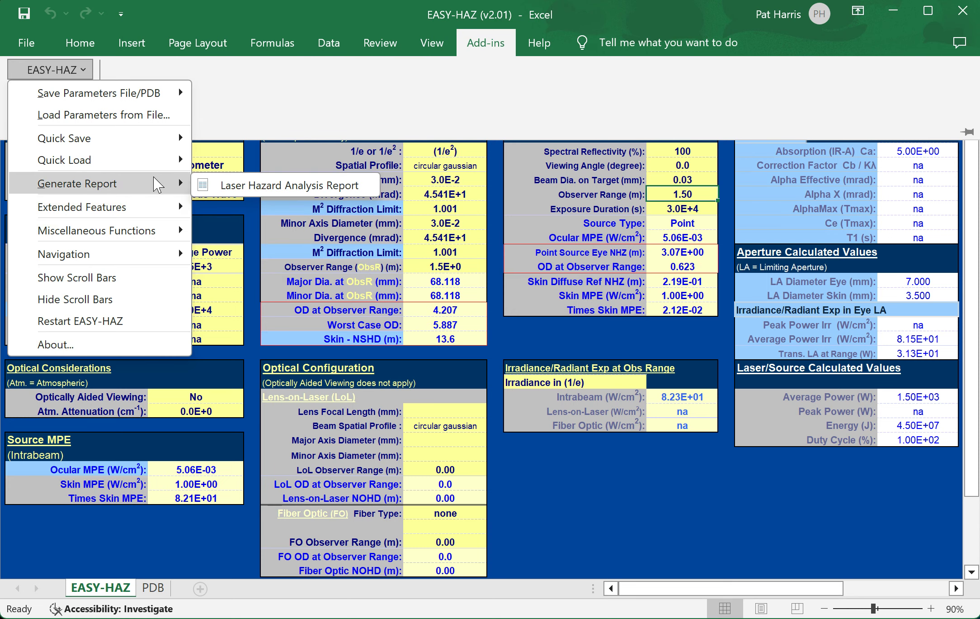
{"action": "left_click", "coordinate": [251, 186]}
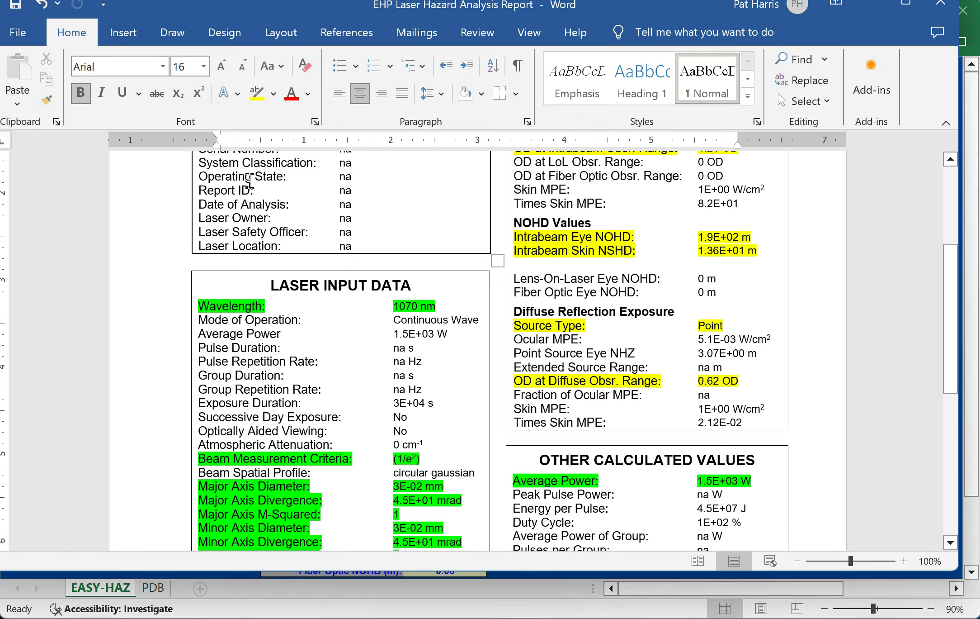
Review the report's laser safety results, laser input data and other calculated values from beginning to end.
{"action": "scroll", "coordinate": [633, 349], "scroll_direction": "up", "scroll_amount": 1}
{"action": "scroll", "coordinate": [634, 349], "scroll_direction": "up", "scroll_amount": 4}
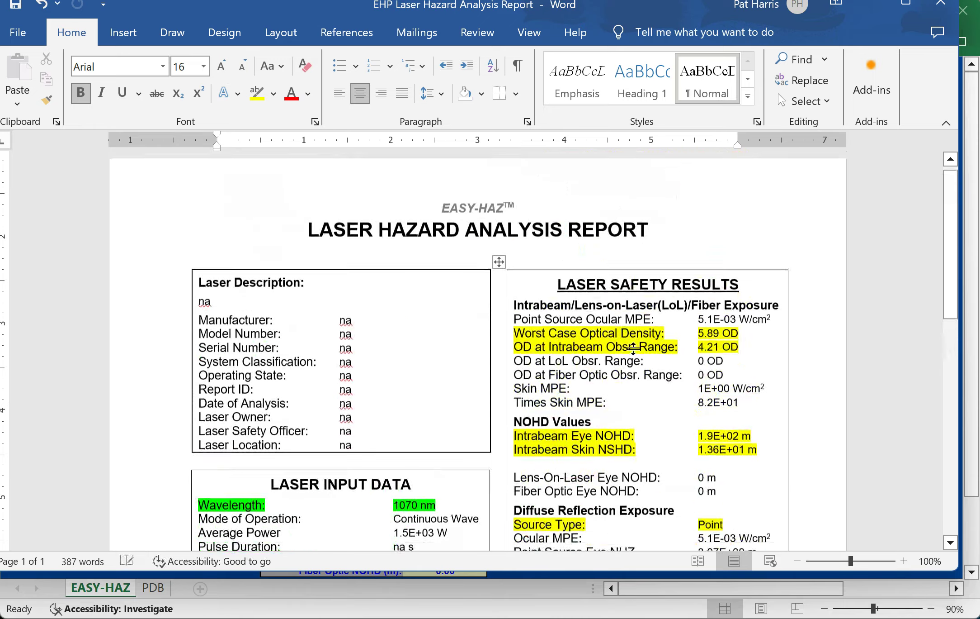
{"action": "scroll", "coordinate": [631, 347], "scroll_direction": "down", "scroll_amount": 4}
{"action": "scroll", "coordinate": [630, 346], "scroll_direction": "down", "scroll_amount": 3}
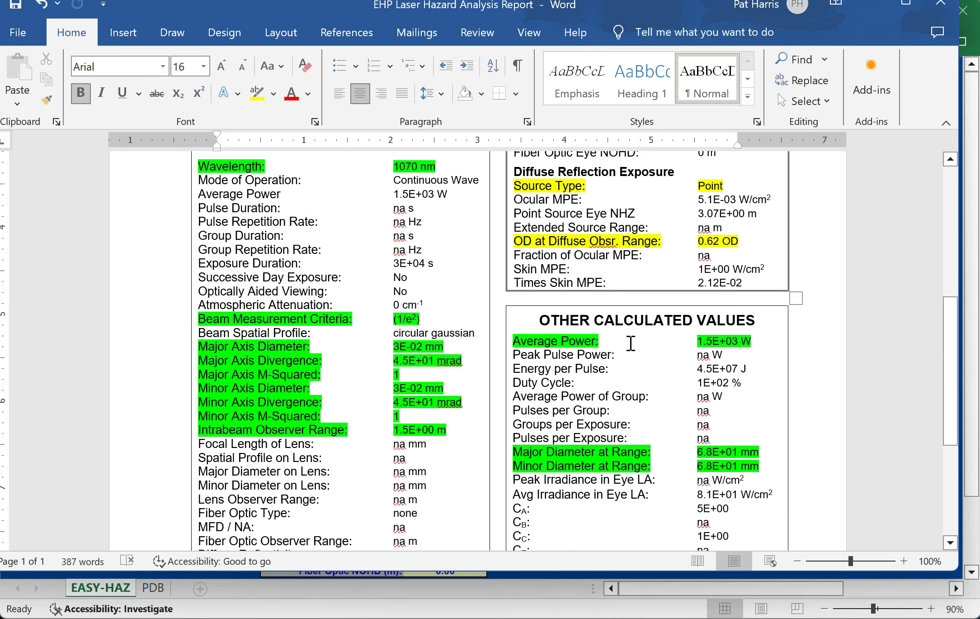
{"action": "scroll", "coordinate": [631, 342], "scroll_direction": "down", "scroll_amount": 4}
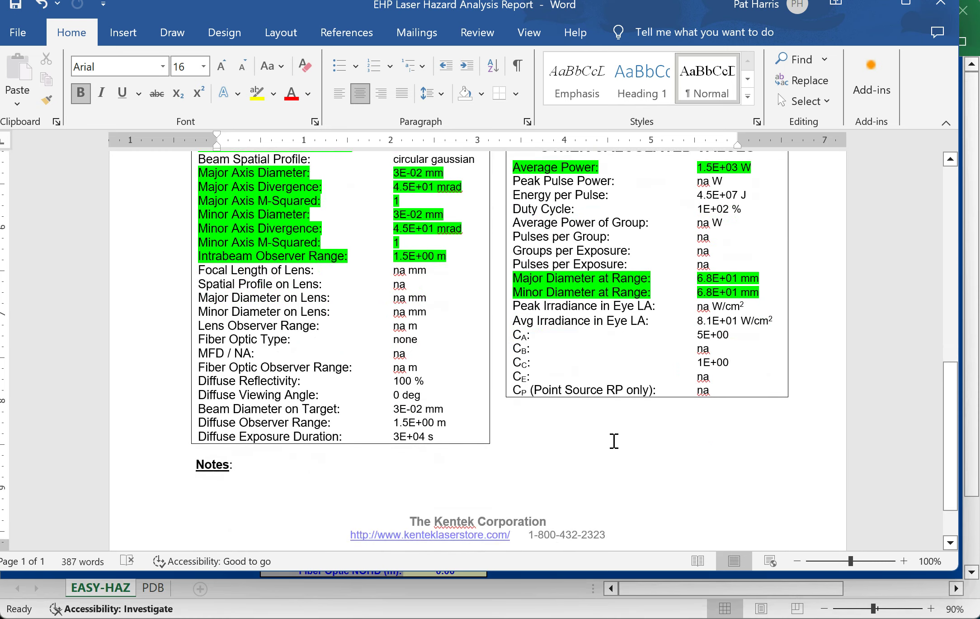
{"action": "left_click", "coordinate": [656, 617]}
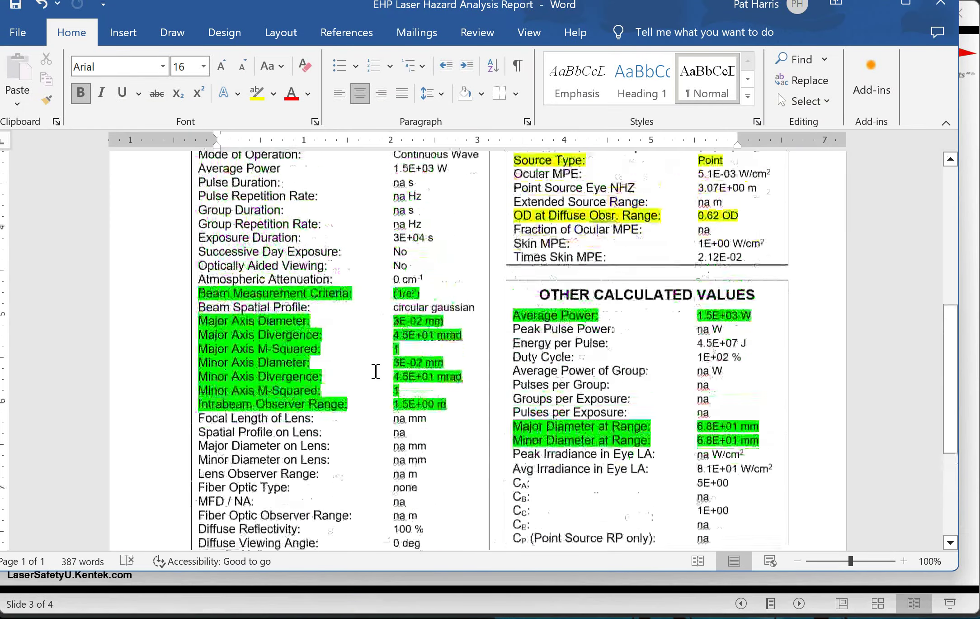
{"action": "scroll", "coordinate": [376, 371], "scroll_direction": "up", "scroll_amount": 10}
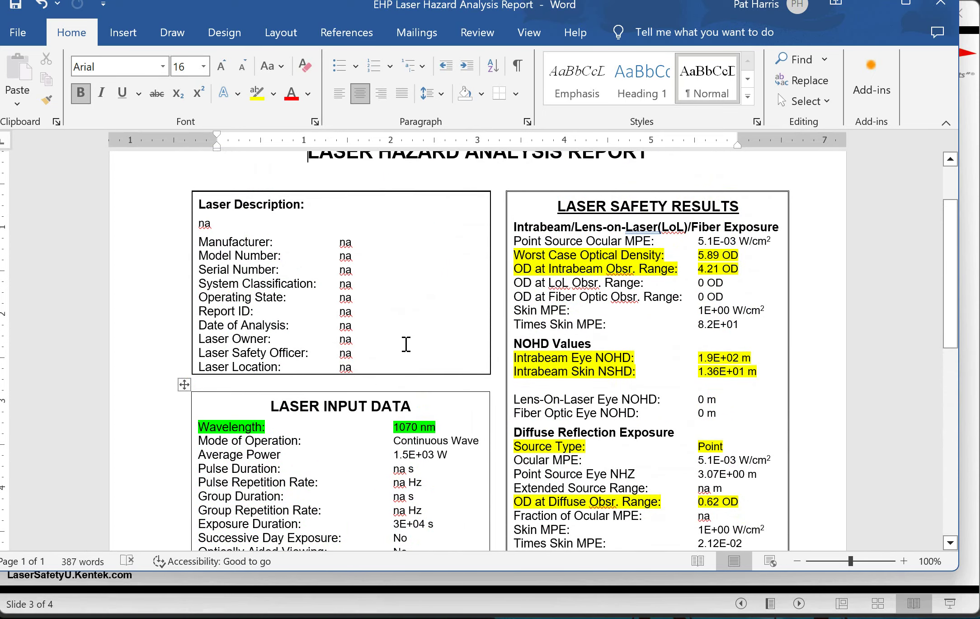
{"action": "scroll", "coordinate": [517, 311], "scroll_direction": "down", "scroll_amount": 2}
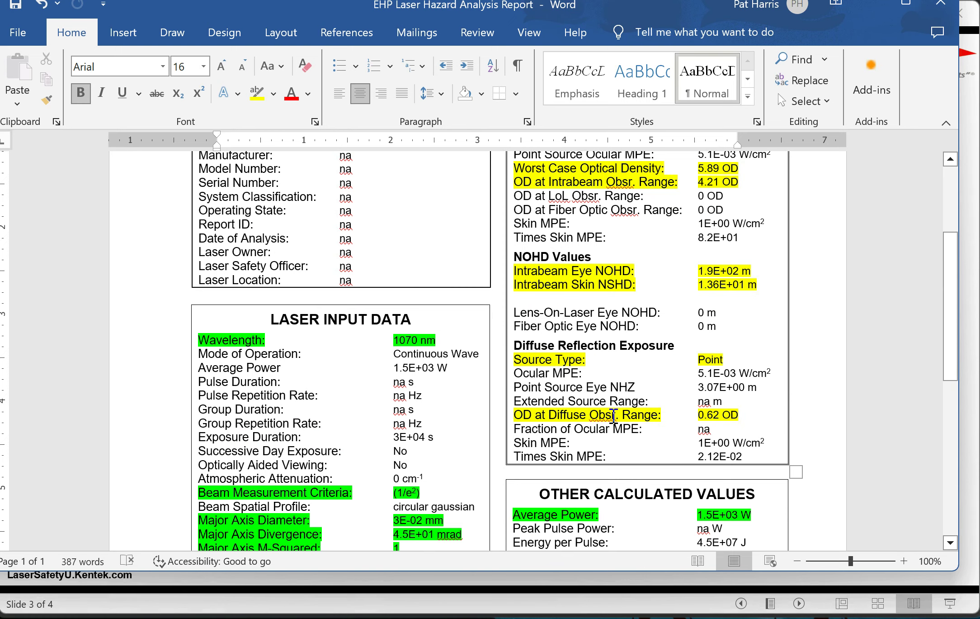
{"action": "scroll", "coordinate": [611, 414], "scroll_direction": "down", "scroll_amount": 3}
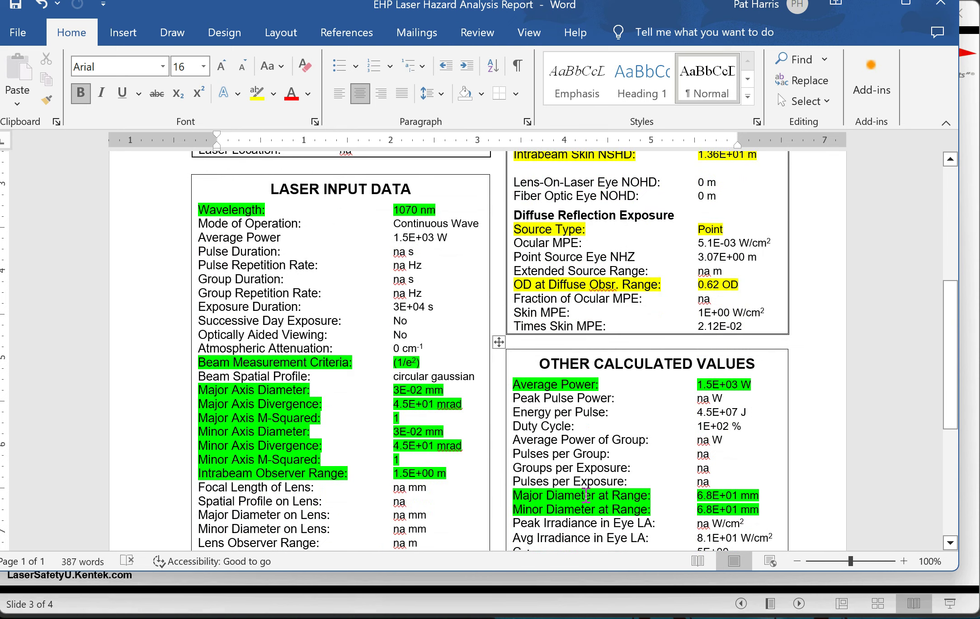
{"action": "scroll", "coordinate": [635, 487], "scroll_direction": "down", "scroll_amount": 5}
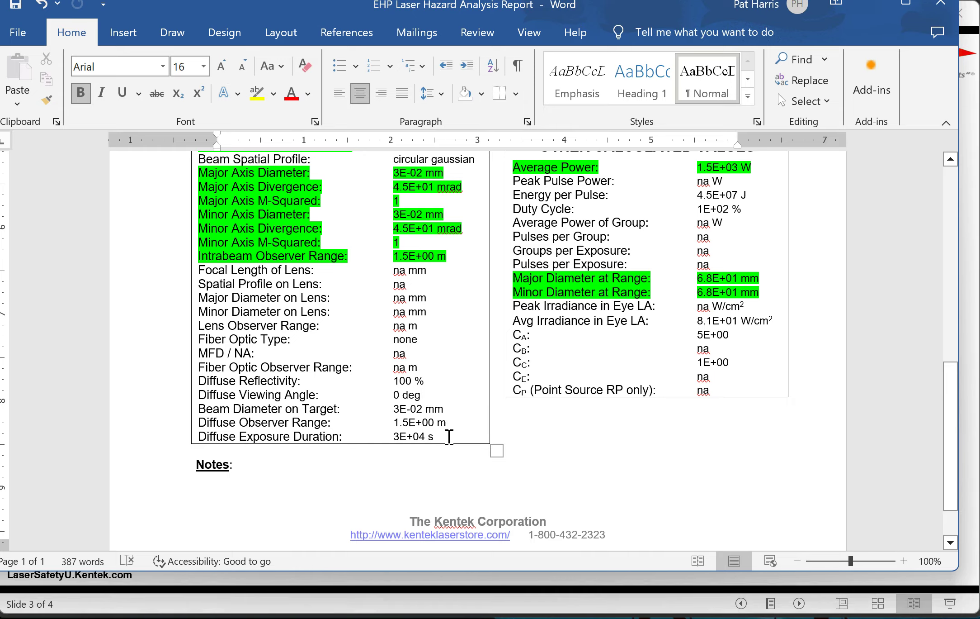
{"action": "scroll", "coordinate": [449, 437], "scroll_direction": "up", "scroll_amount": 13}
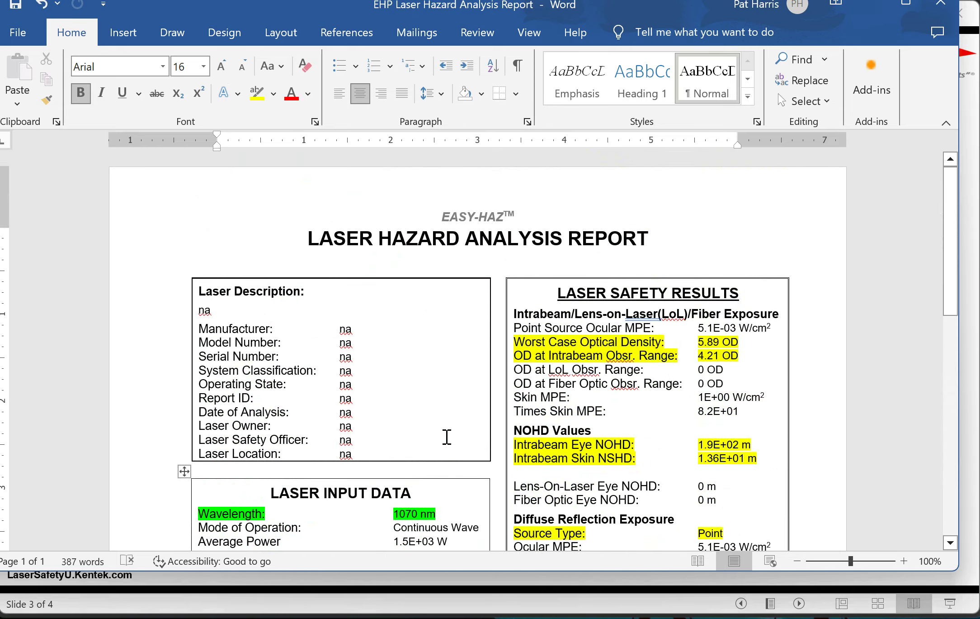